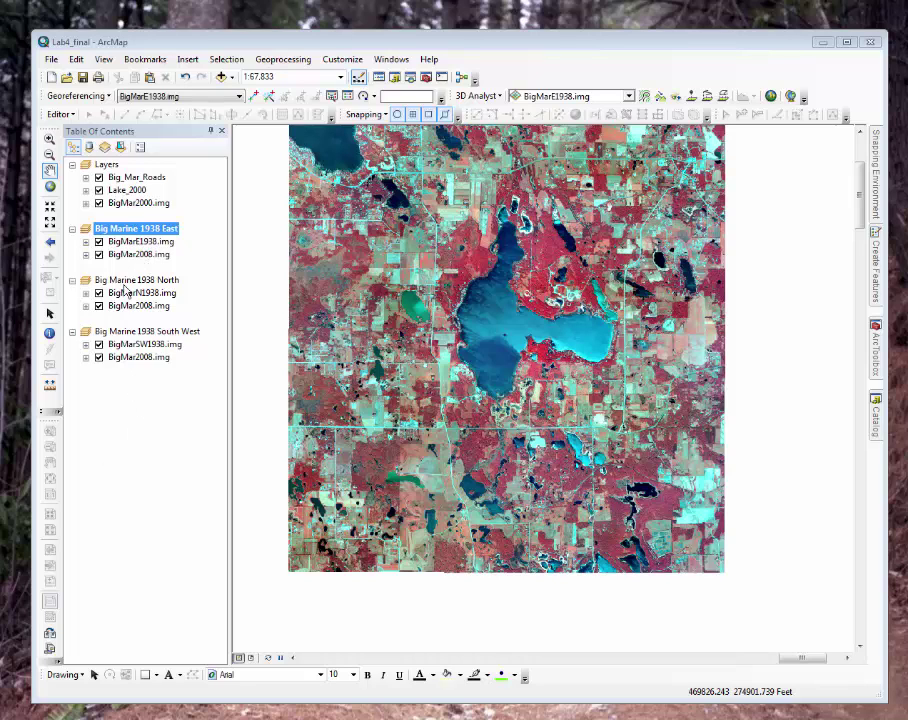
Step: Activate the Layers data frame
right_click(111, 167)
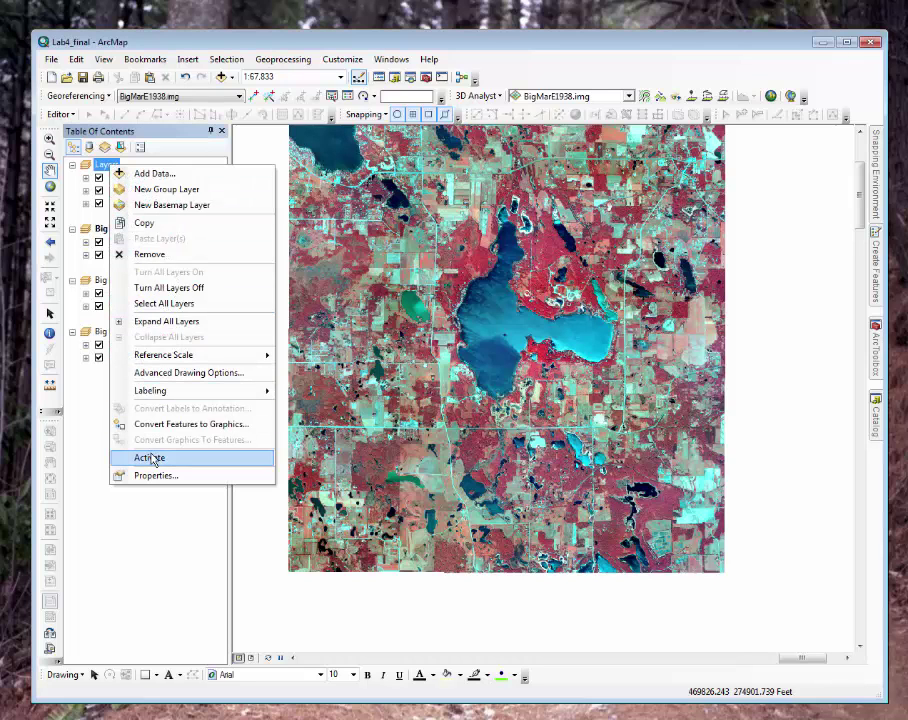
left_click(150, 458)
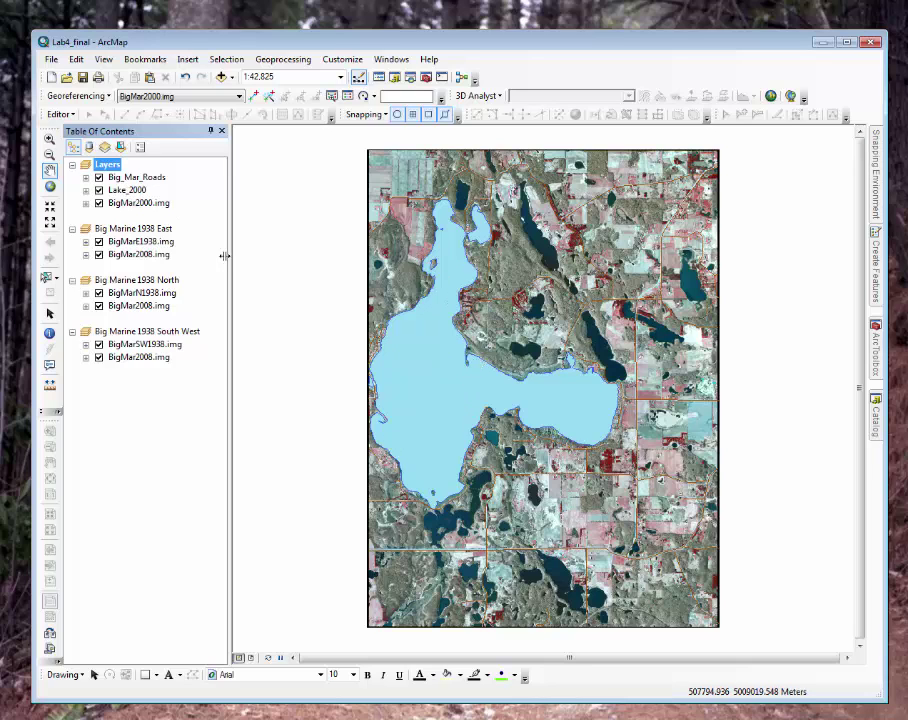
left_click(62, 114)
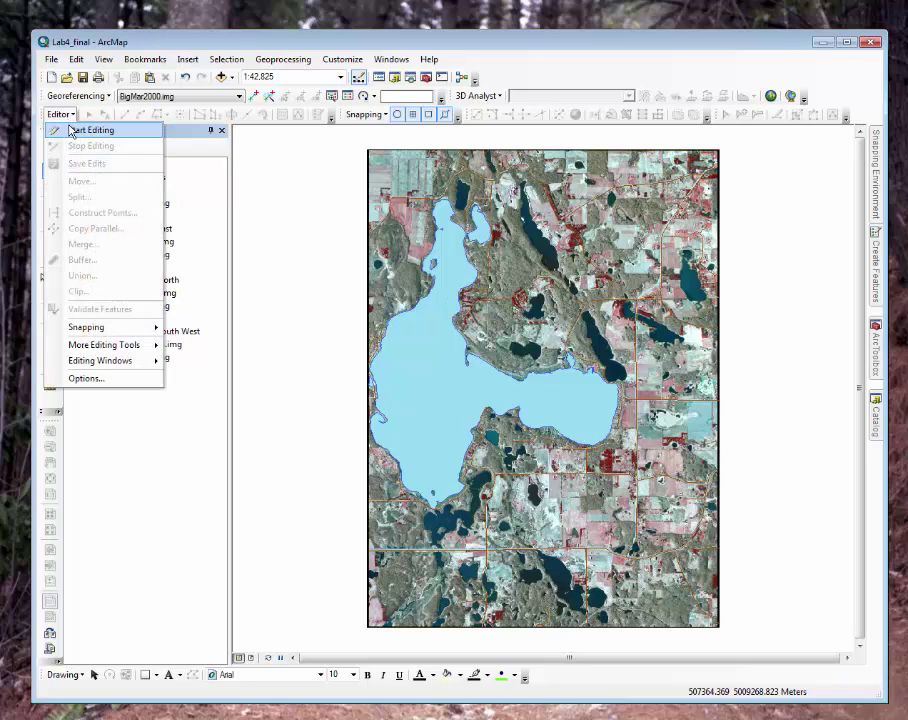
left_click(200, 194)
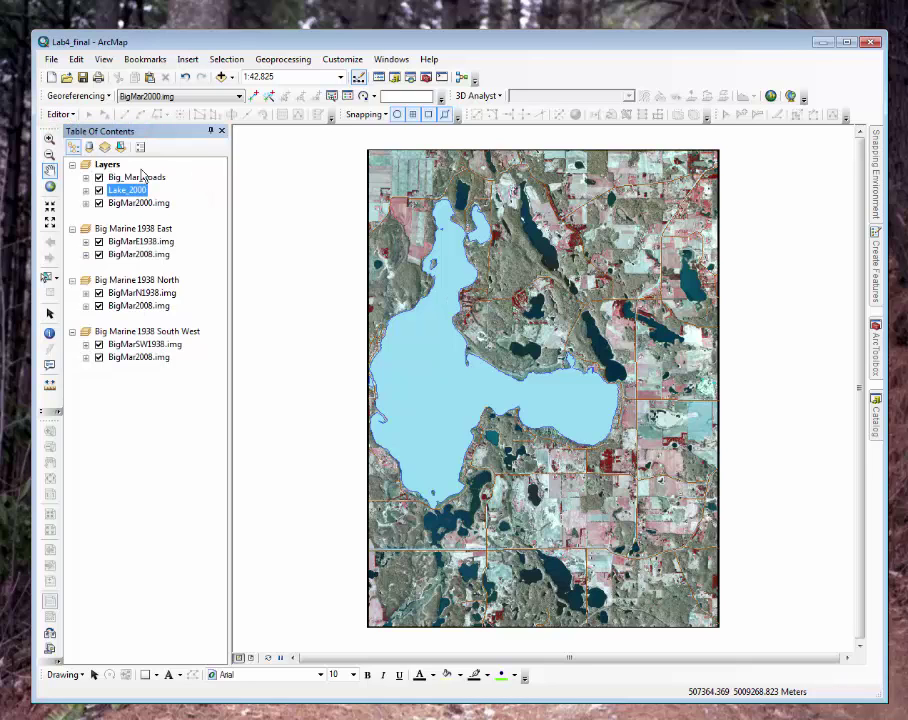
Step: Activate the Big Marine 1938 East data frame
left_click(112, 231)
right_click(112, 231)
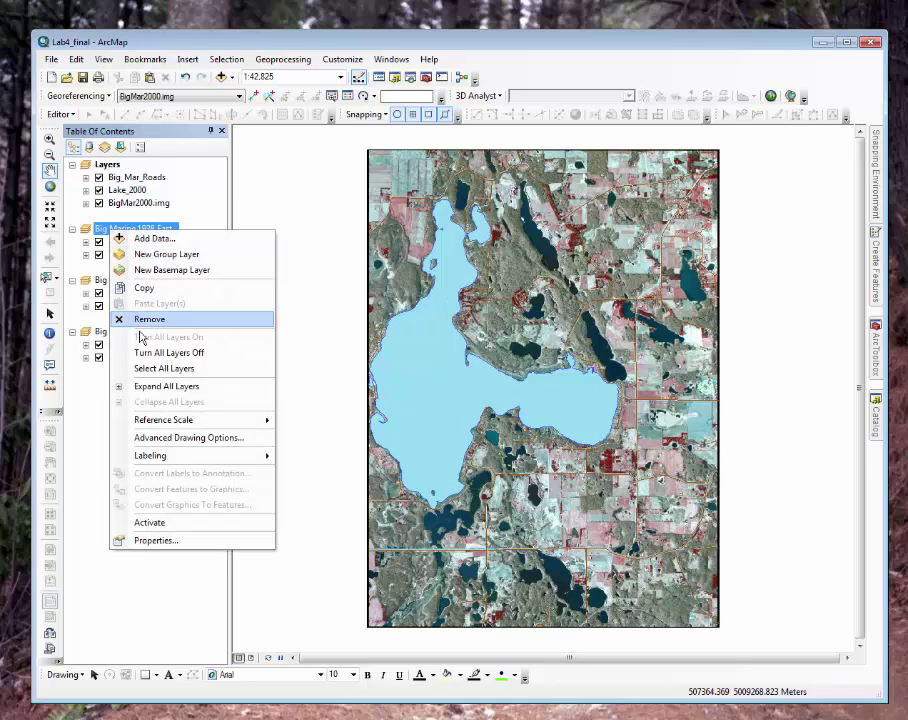
left_click(152, 525)
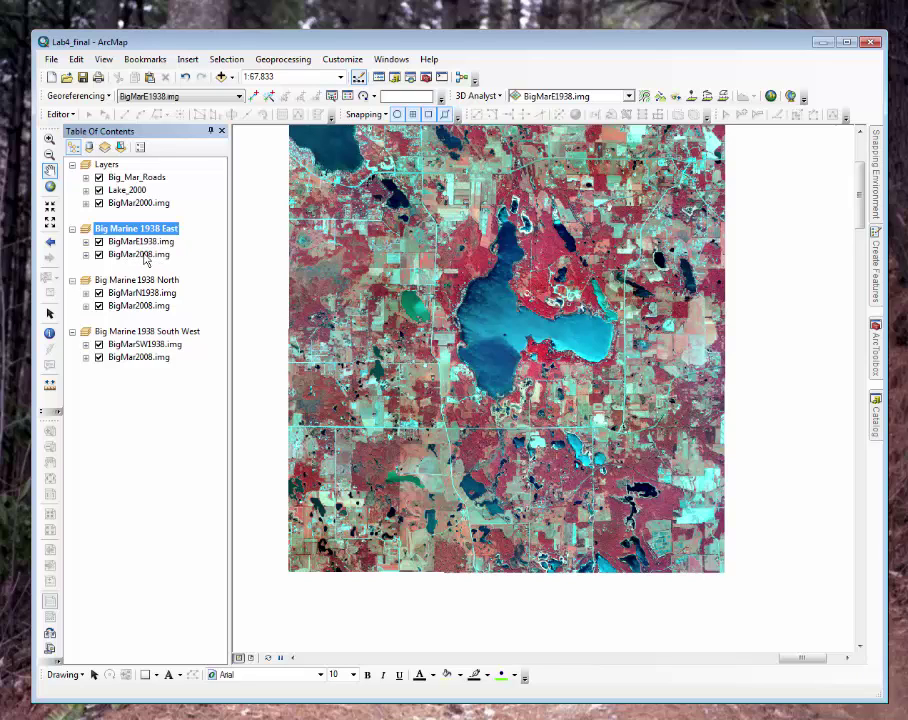
Step: Check the coordinate systems of the Big Marine 1938 East data frame and its layers
right_click(135, 231)
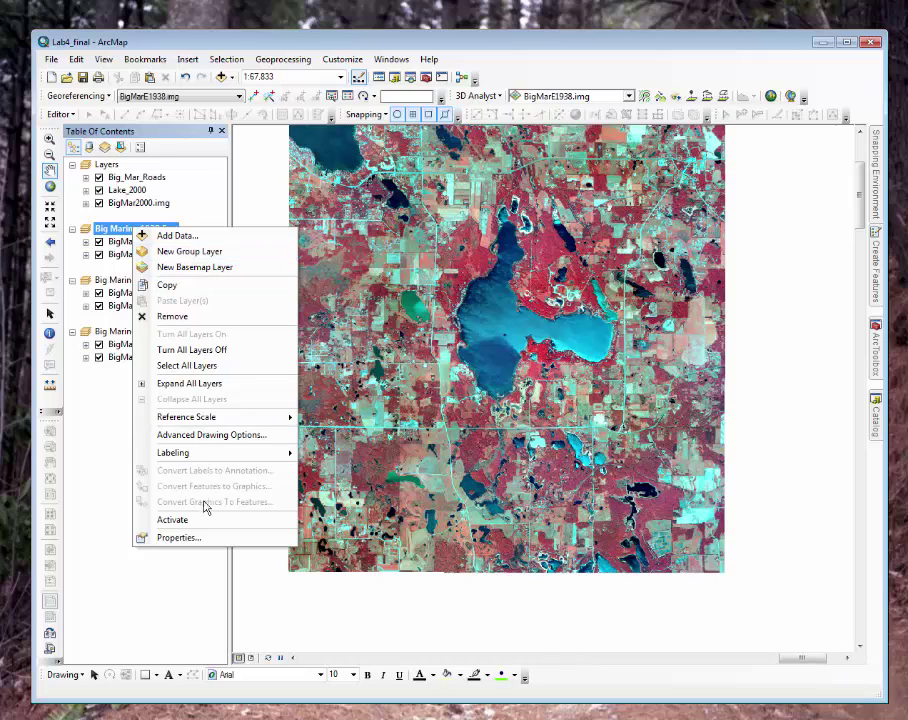
left_click(148, 535)
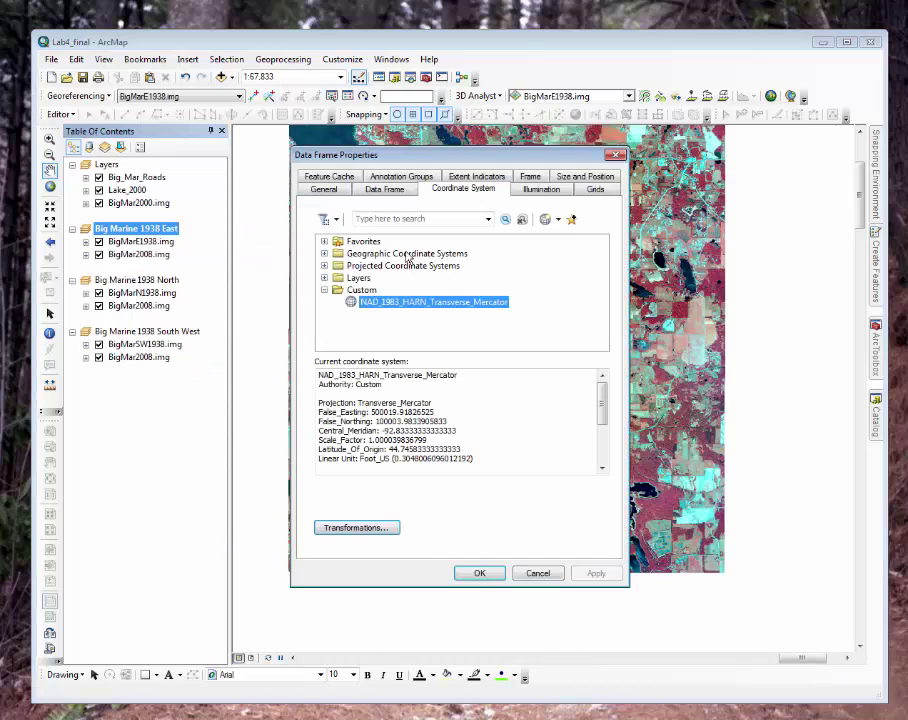
left_click(324, 278)
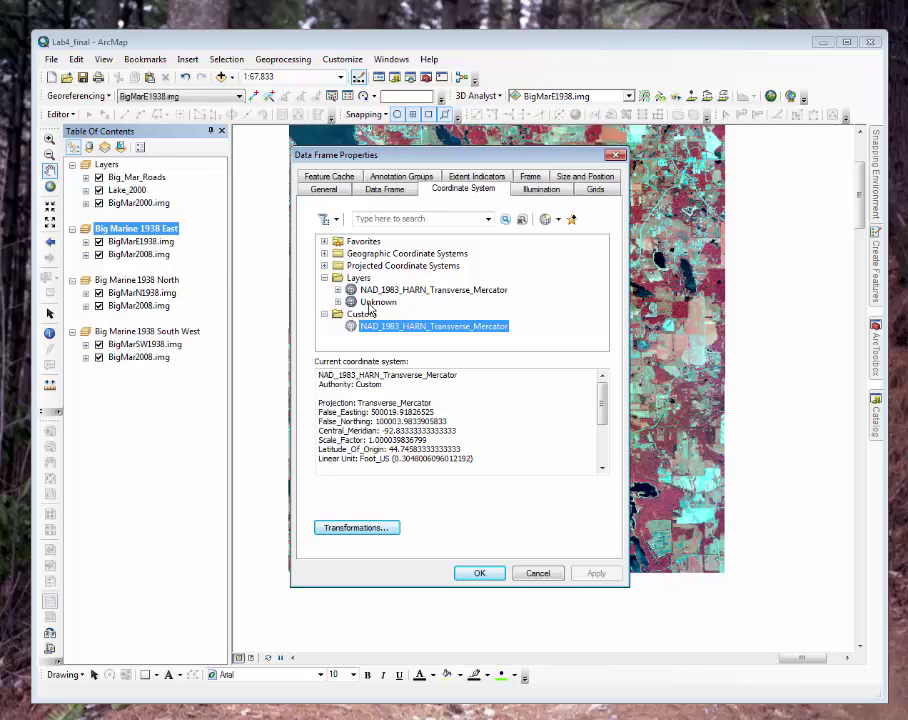
left_click(537, 574)
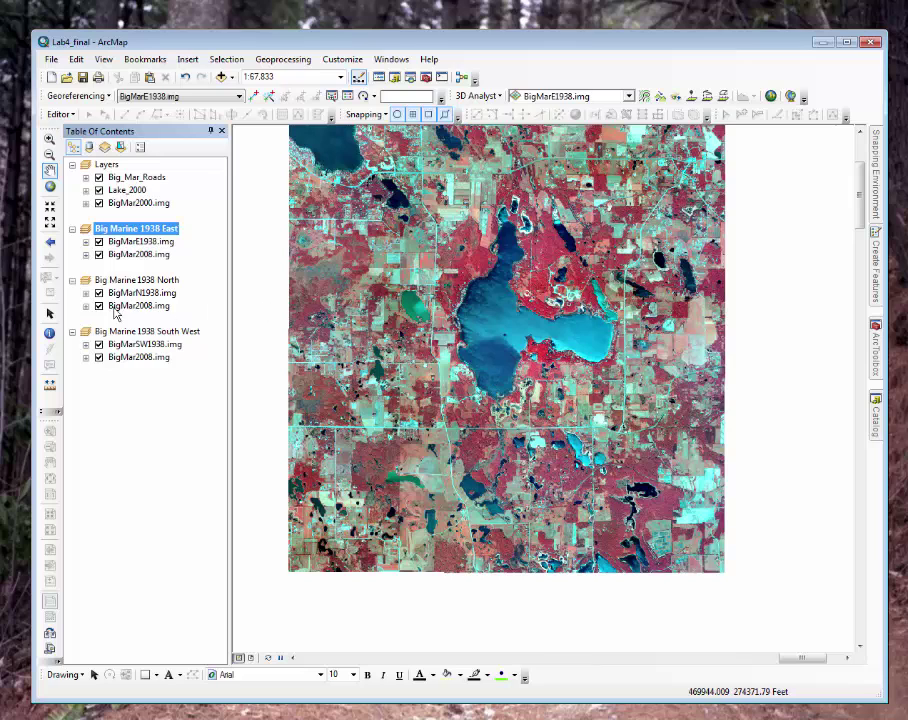
Step: Check the Big Marine 1938 North data frame's coordinate system and which layer is listed with an unknown one
left_click(126, 281, "ctrl")
right_click(126, 287)
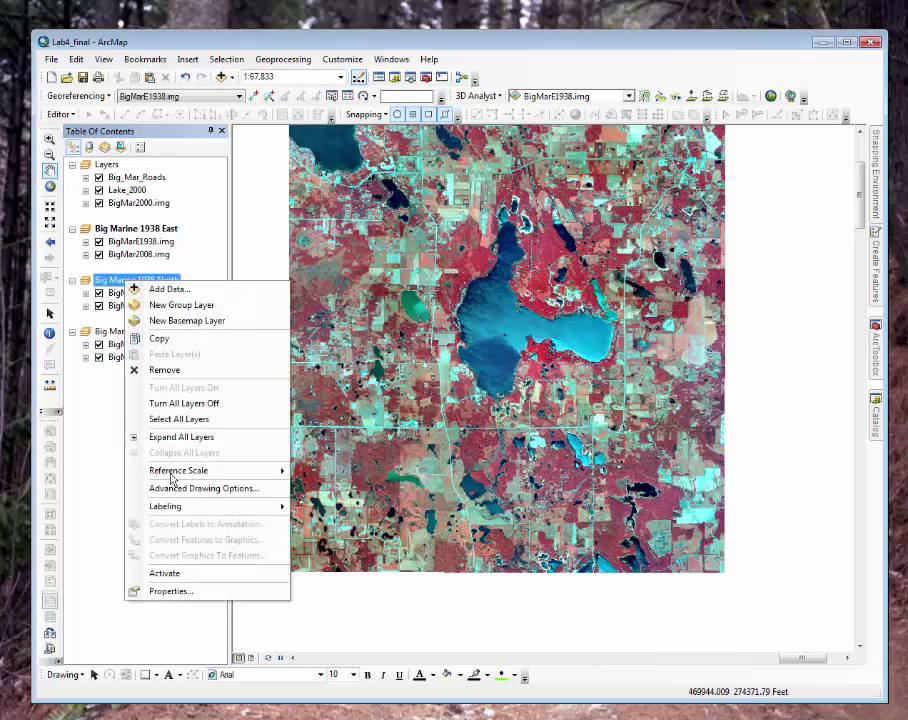
left_click(182, 589)
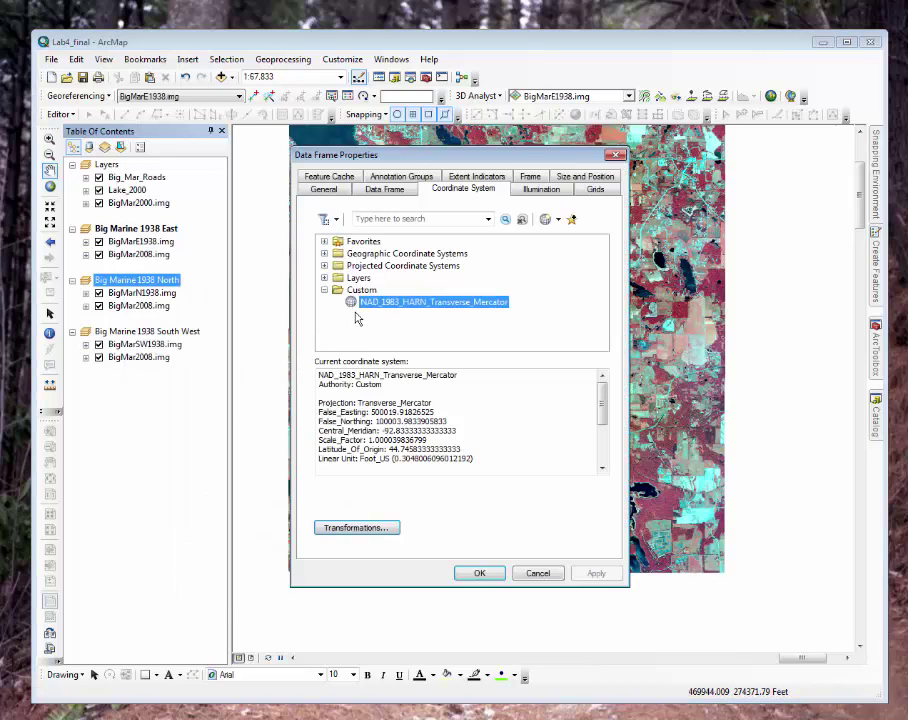
left_click(324, 279)
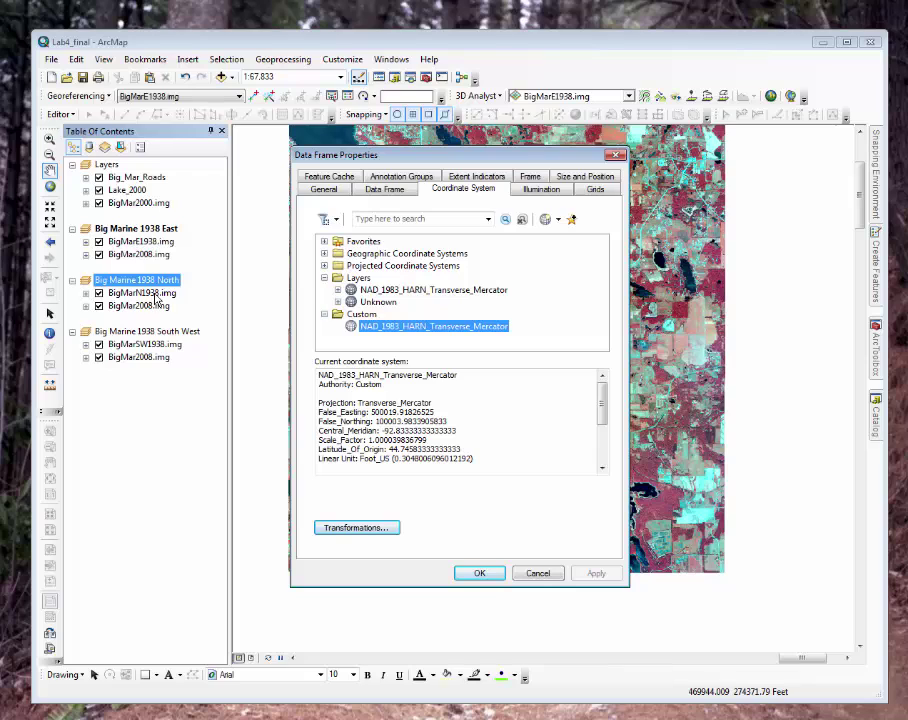
left_click(338, 302)
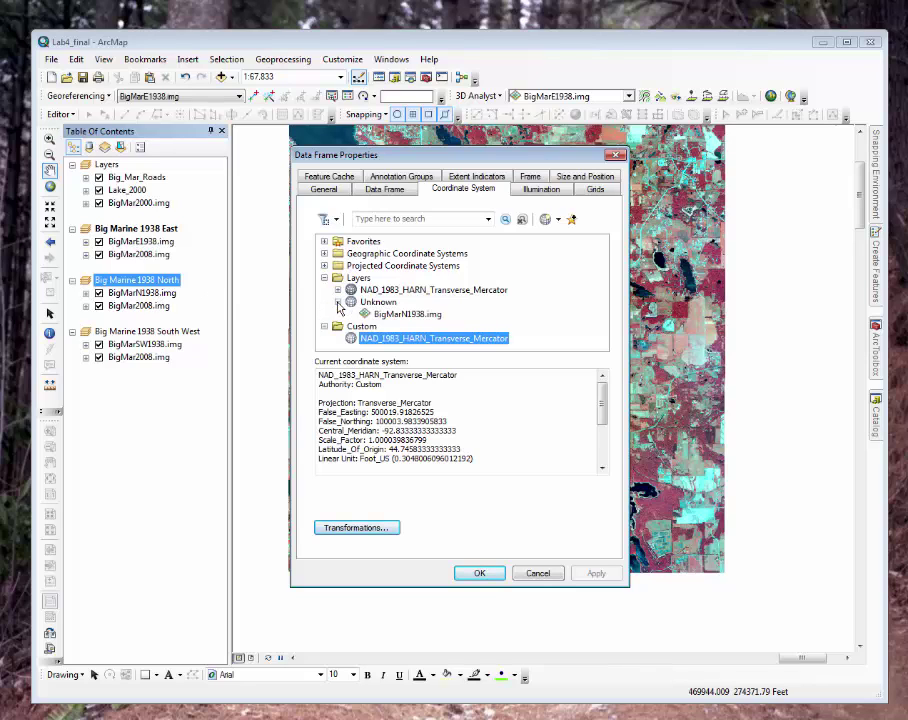
left_click(338, 302)
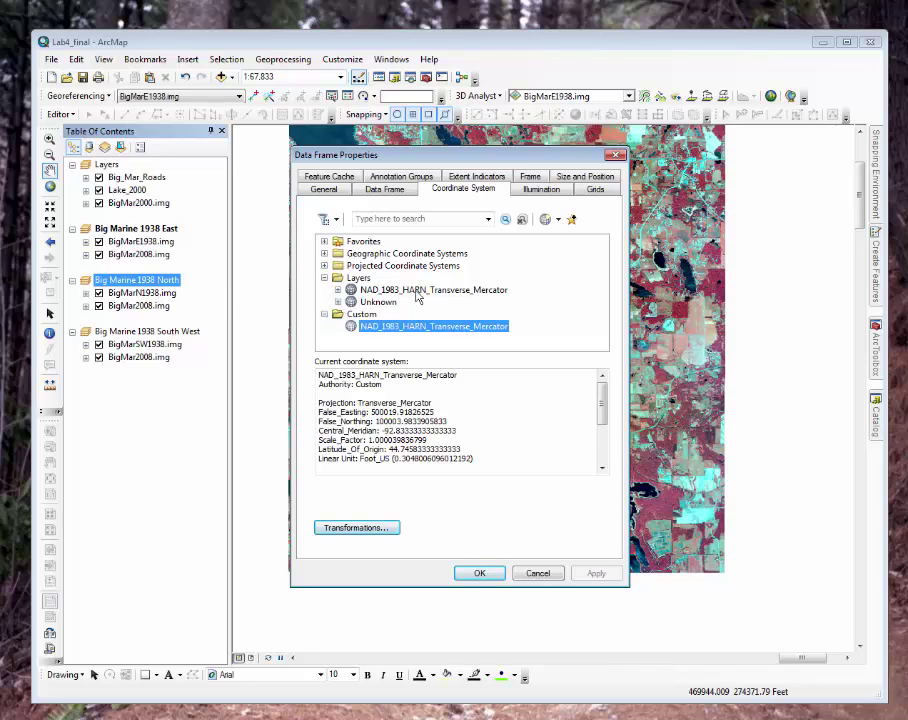
left_click(616, 157)
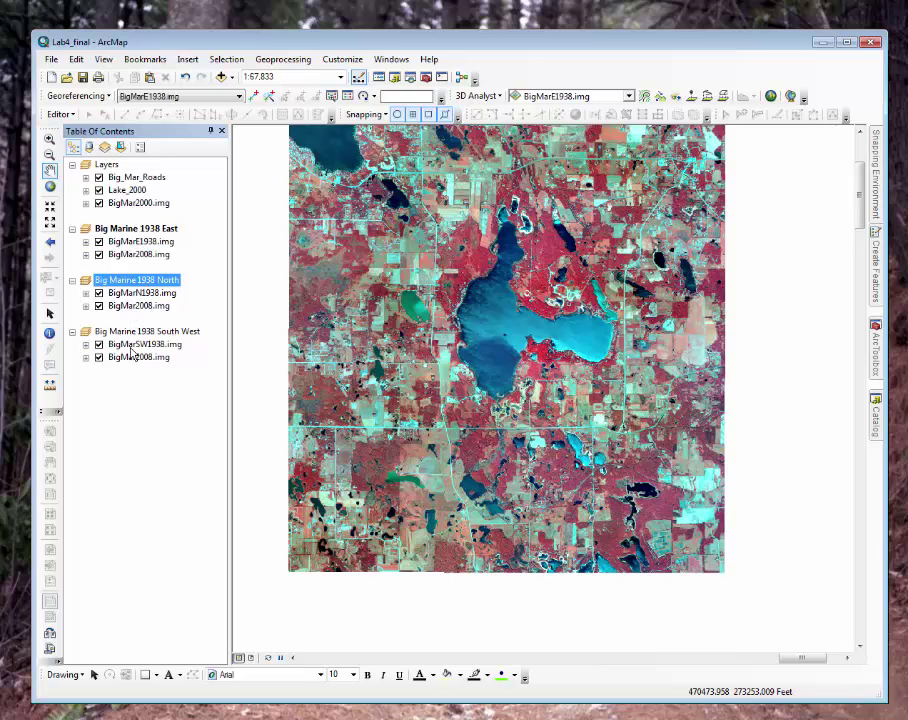
Step: With Big Marine 1938 East active, view the full extent of BigMarE1938.img and return to the previous map extent
right_click(130, 230)
left_click(183, 521)
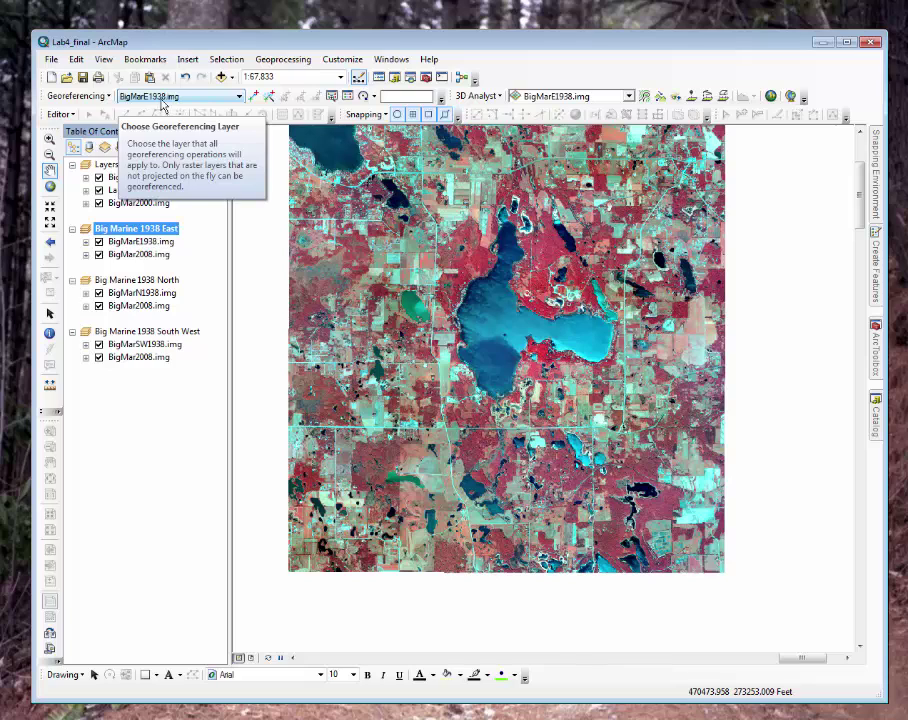
right_click(142, 244)
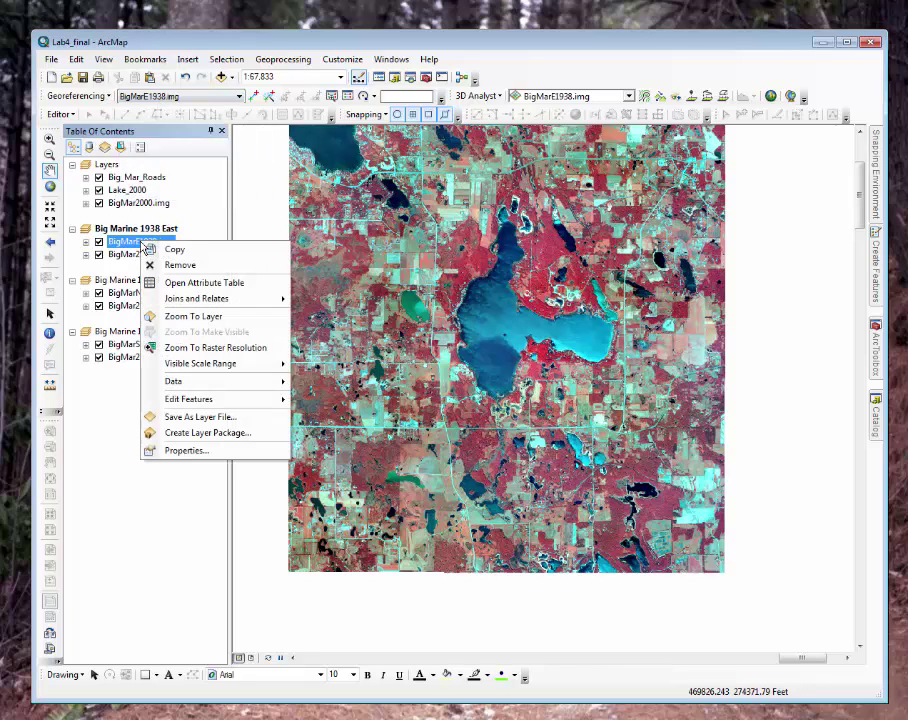
left_click(171, 320)
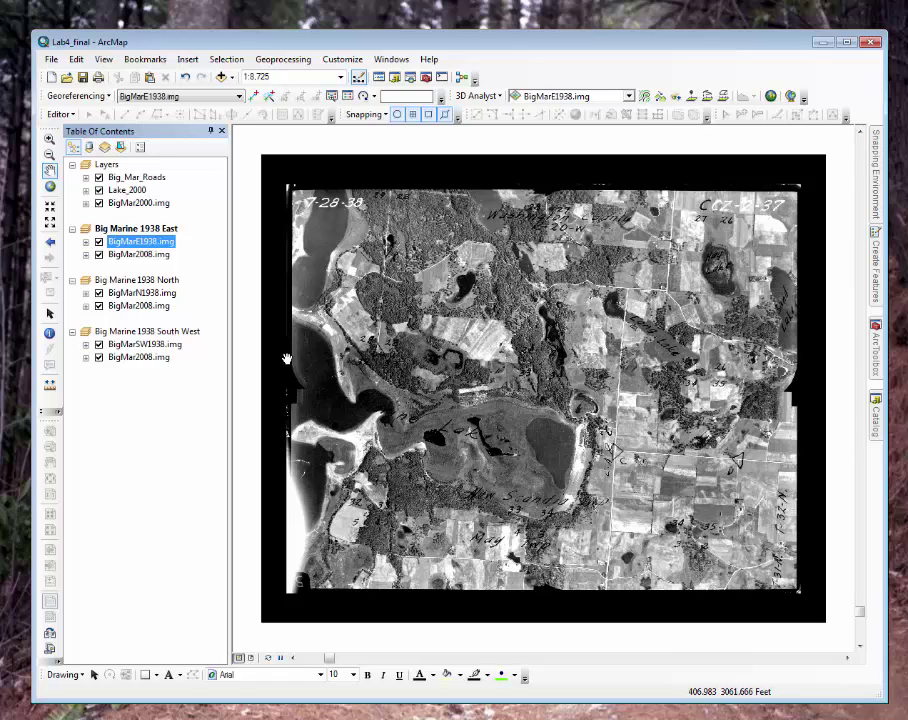
left_click(50, 245)
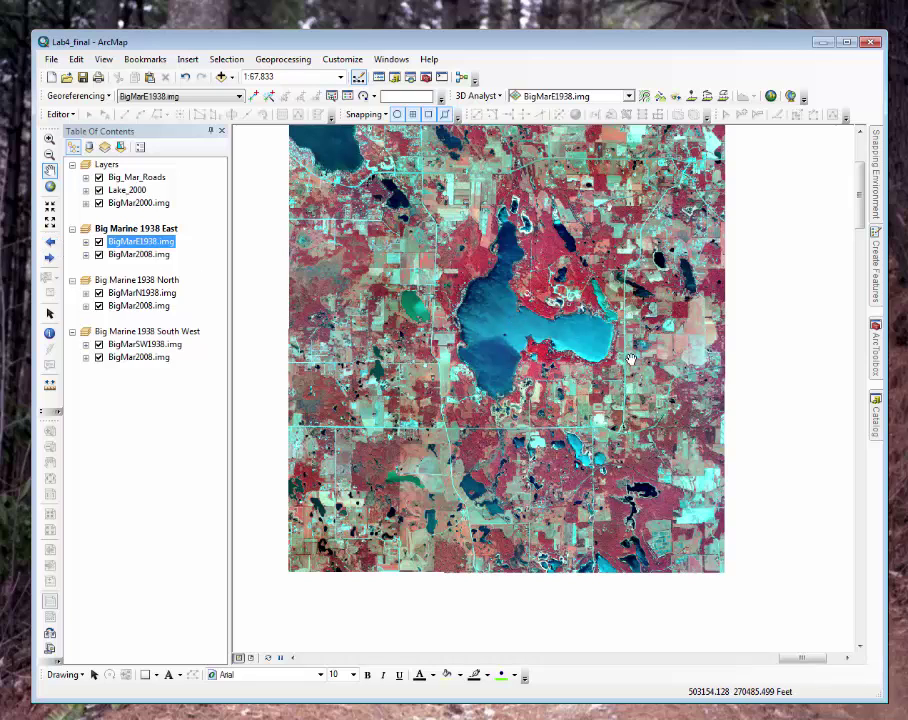
Step: Fit the ungeoreferenced BigMarE1938.img to the display, with the map at 1:24,000 around the lake's eastern bay
left_click(49, 142)
left_click_drag(500, 270, 669, 392)
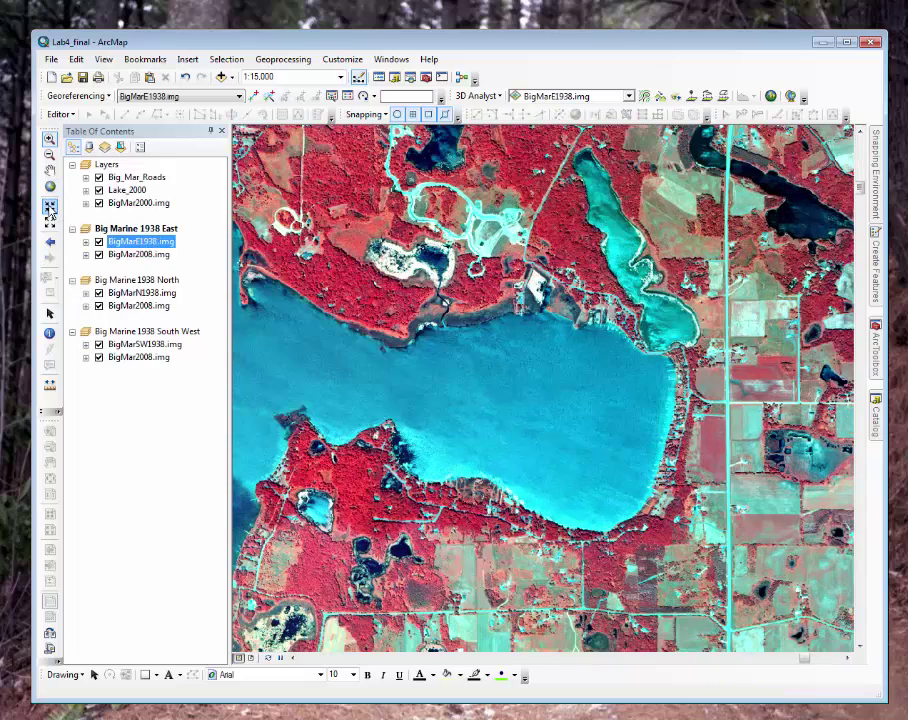
left_click(50, 224)
left_click(50, 224)
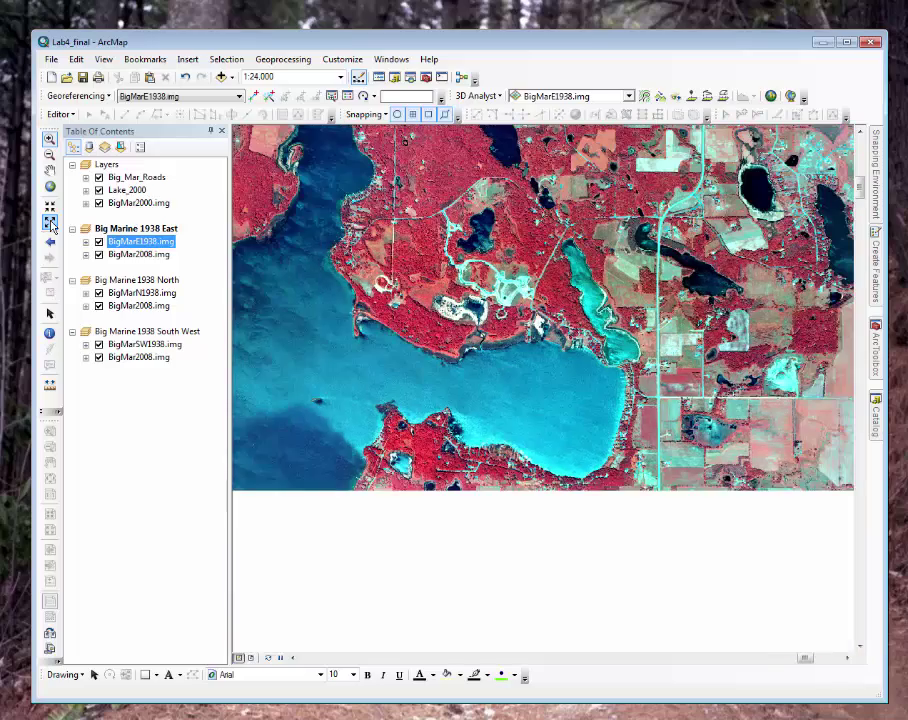
left_click(51, 172)
left_click_drag(320, 271, 352, 274)
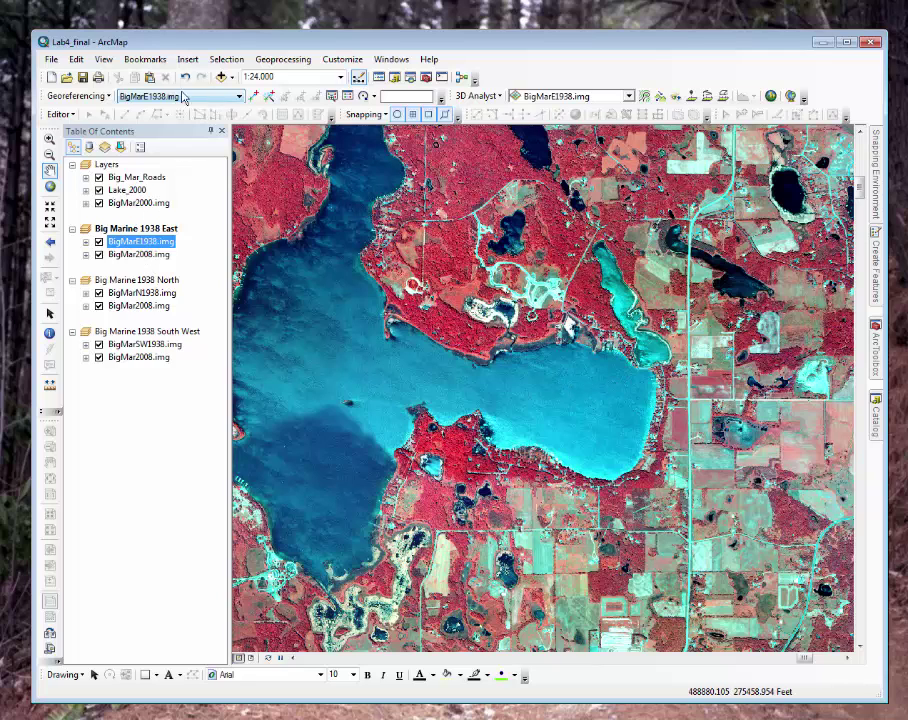
left_click(108, 98)
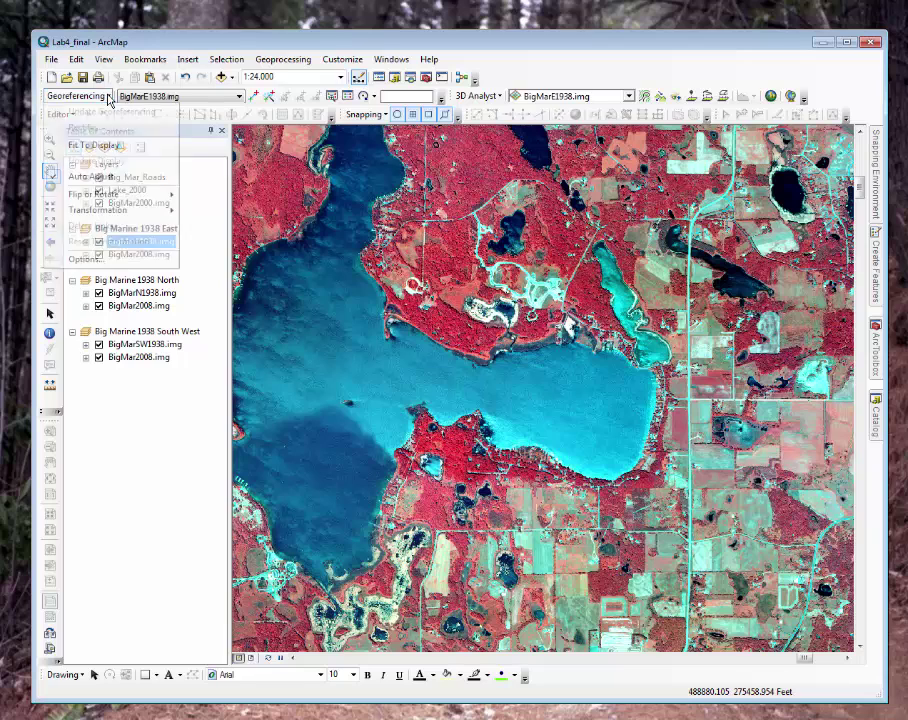
left_click(104, 146)
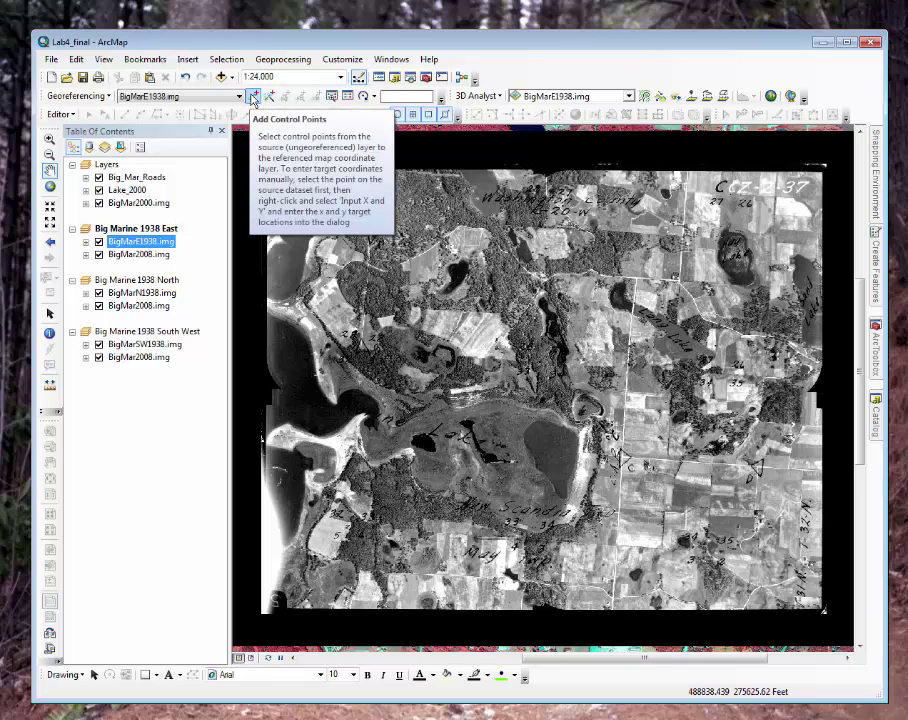
Step: Add a control point linking the road intersection east of the lake on BigMarE1938.img to the same intersection on BigMar2008.img
left_click(254, 97)
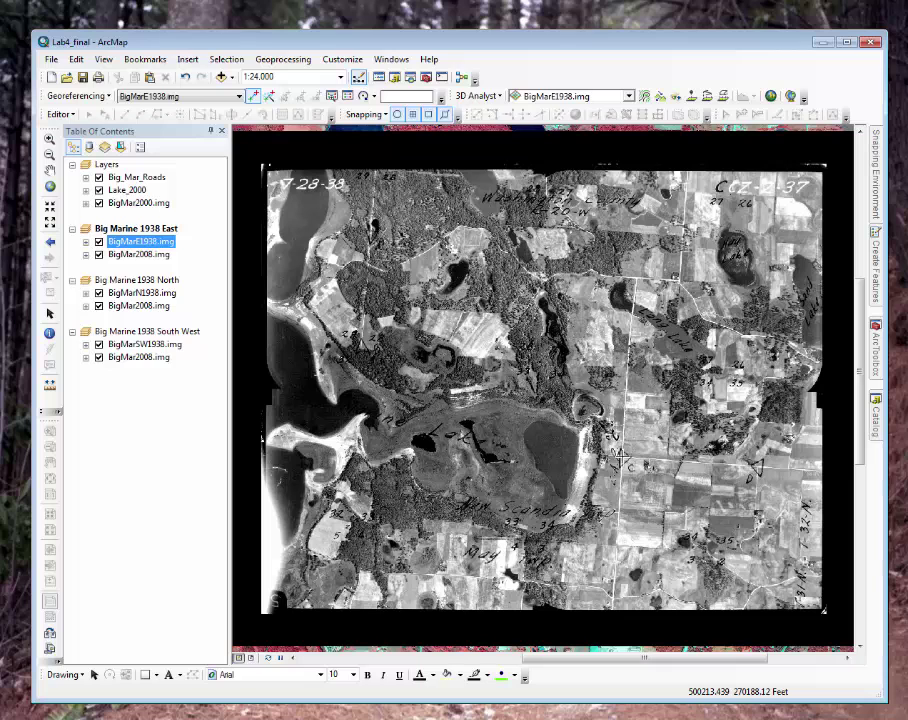
left_click(629, 444)
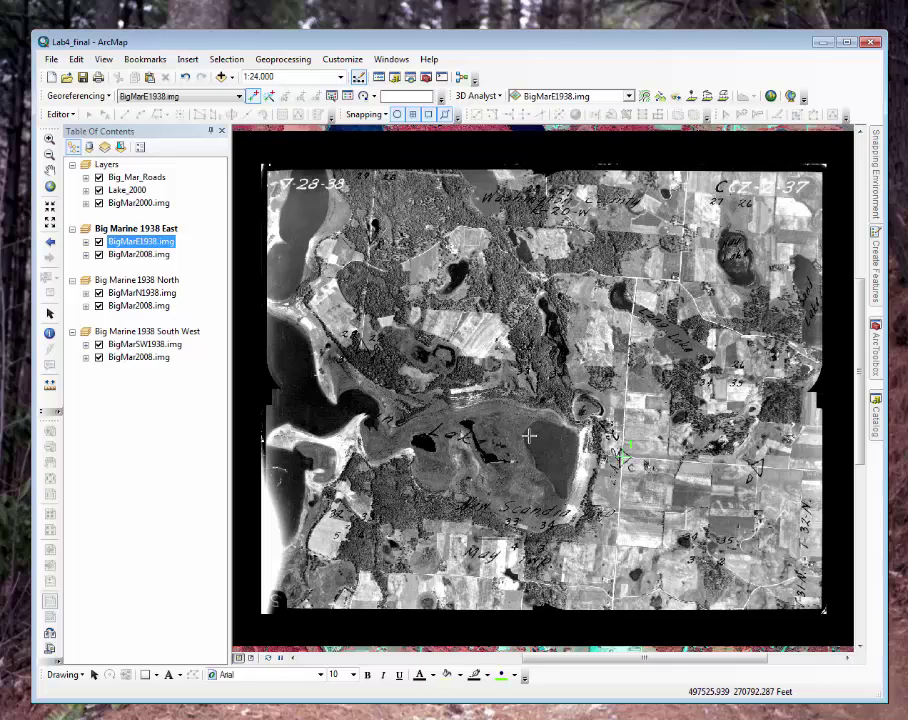
left_click(622, 455)
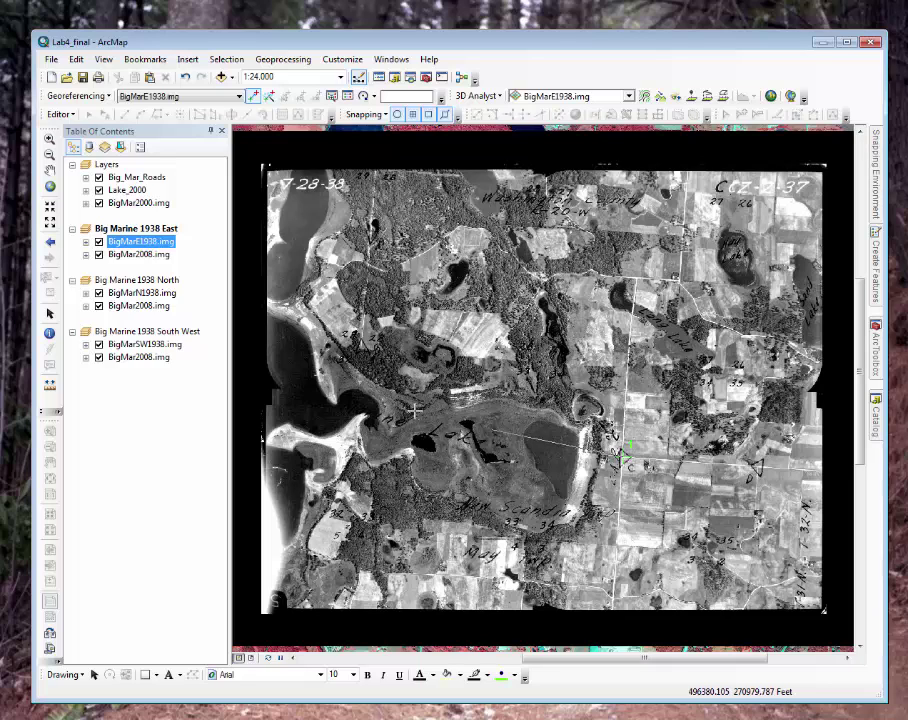
left_click(99, 242)
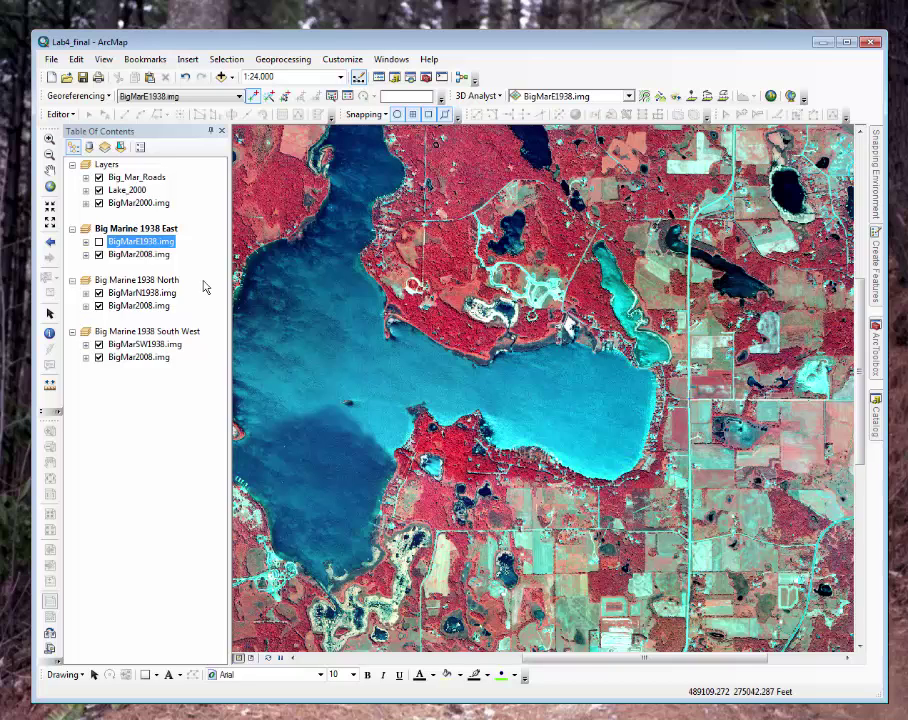
left_click(98, 242)
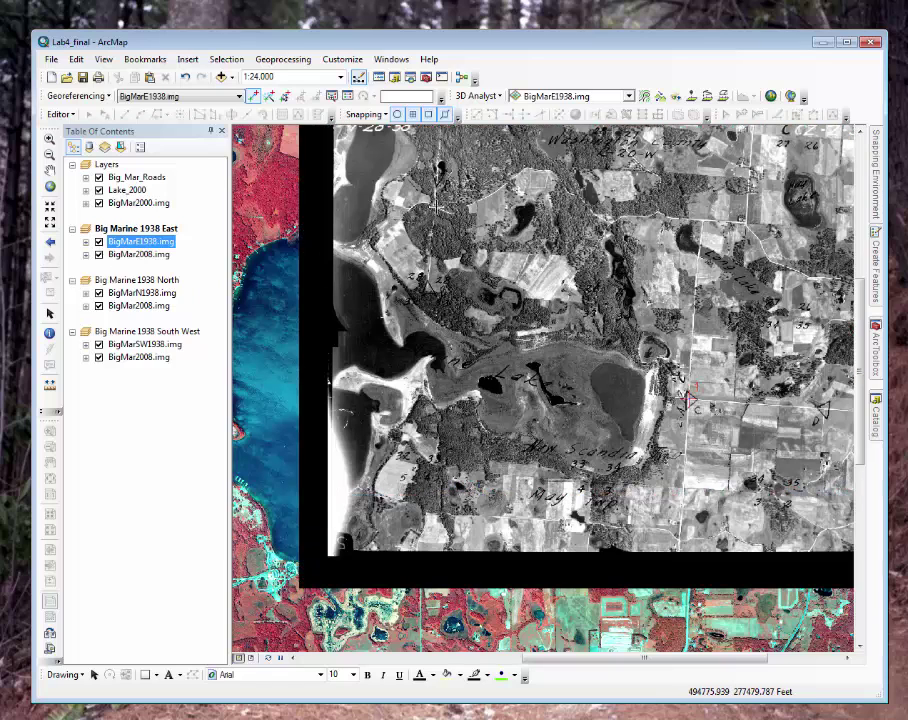
Step: Add a second control point linking the road junction north of the lake's eastern bay on BigMarE1938.img to its match on BigMar2008.img
left_click(437, 204)
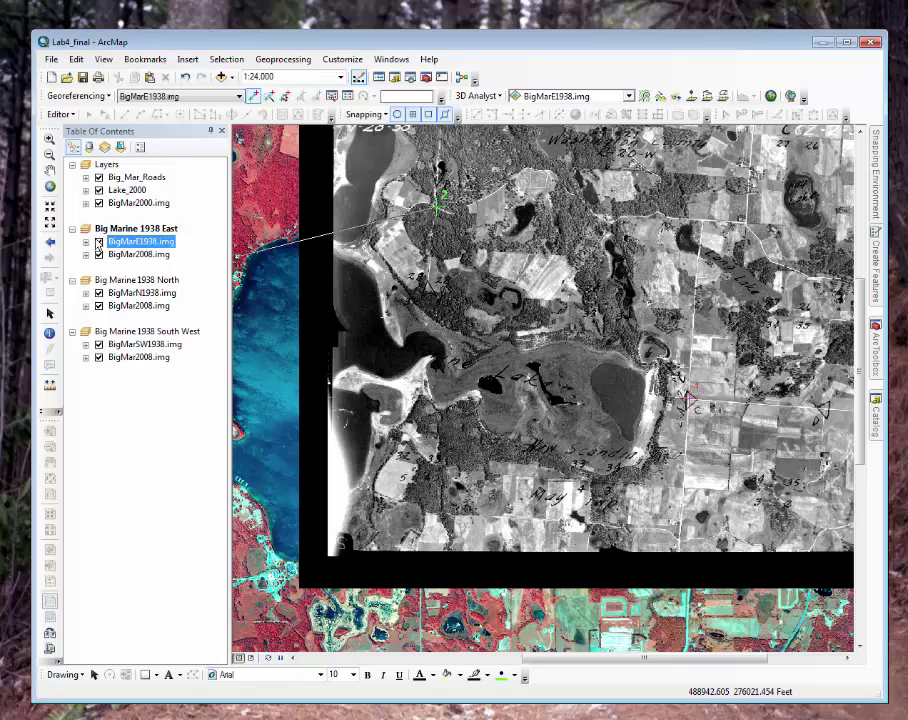
left_click(99, 243)
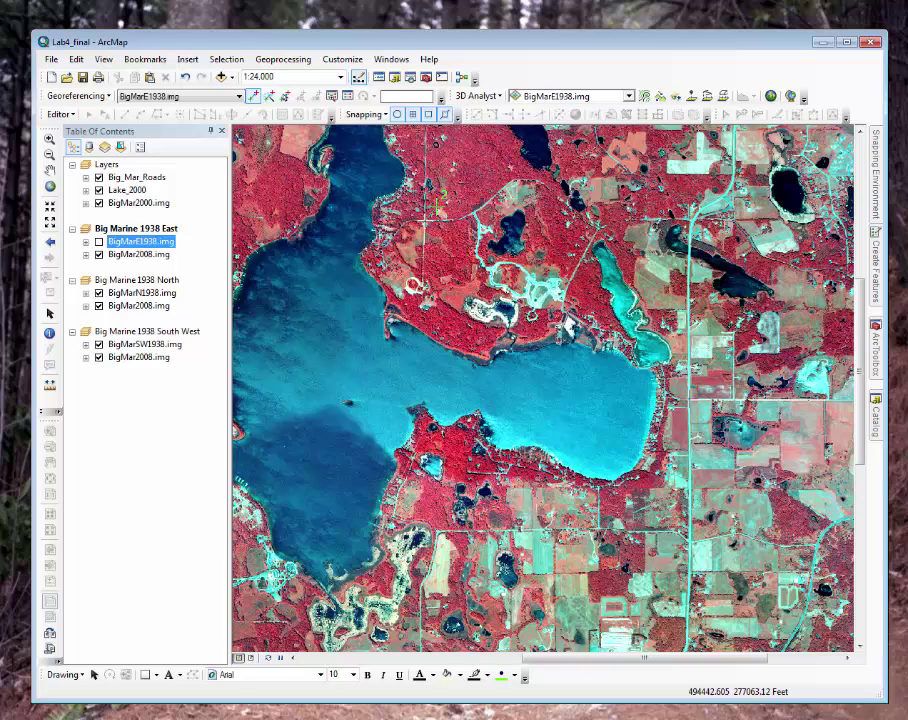
left_click(98, 242)
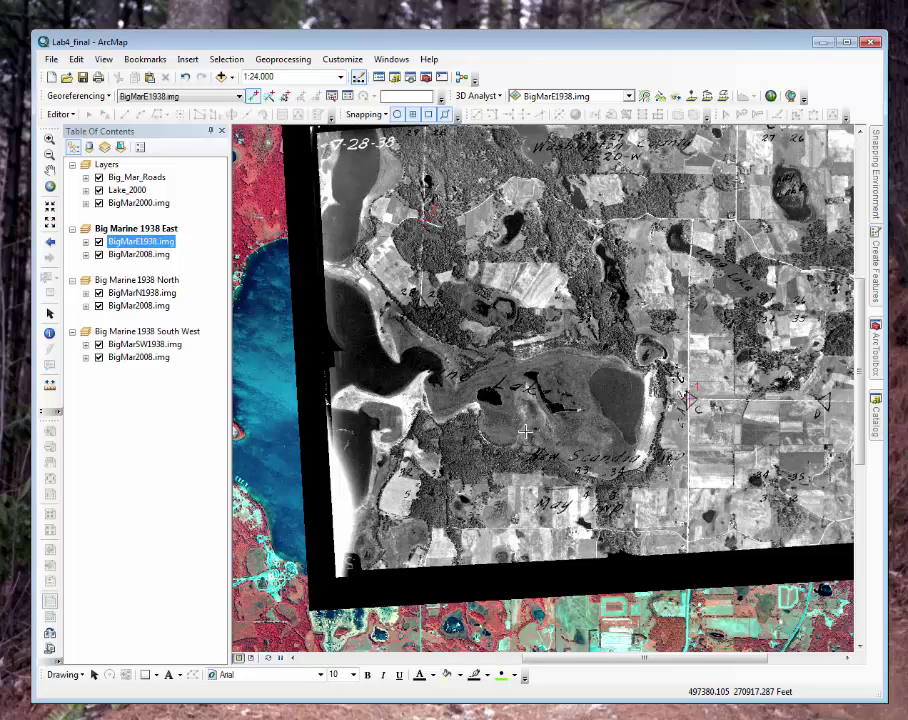
Step: Add a third control point linking the road corner just south of the lake's eastern bay on BigMarE1938.img to its match on BigMar2008.img
left_click(595, 483)
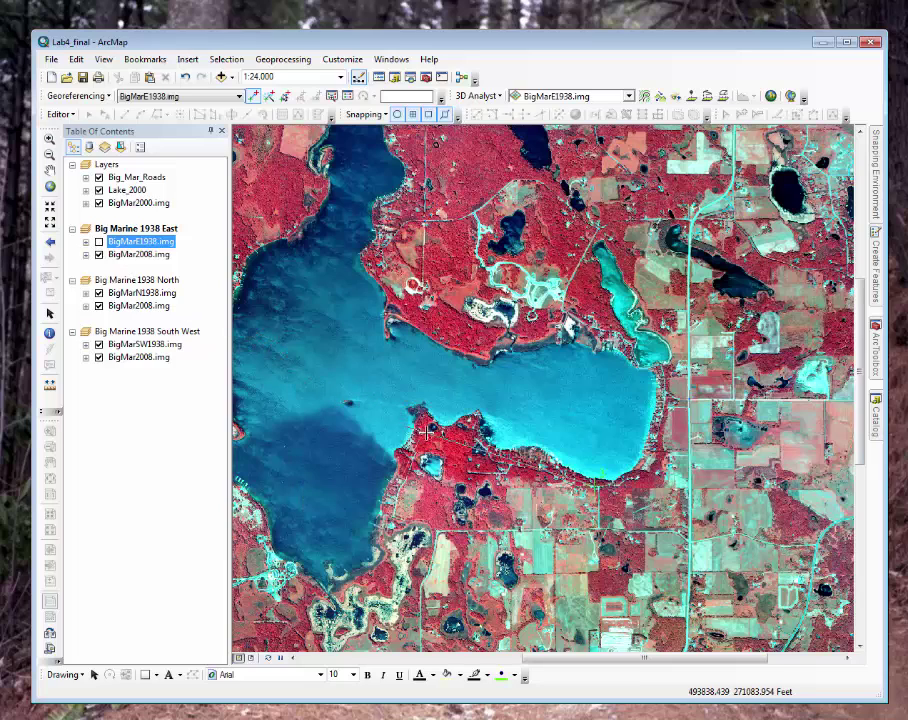
left_click(98, 242)
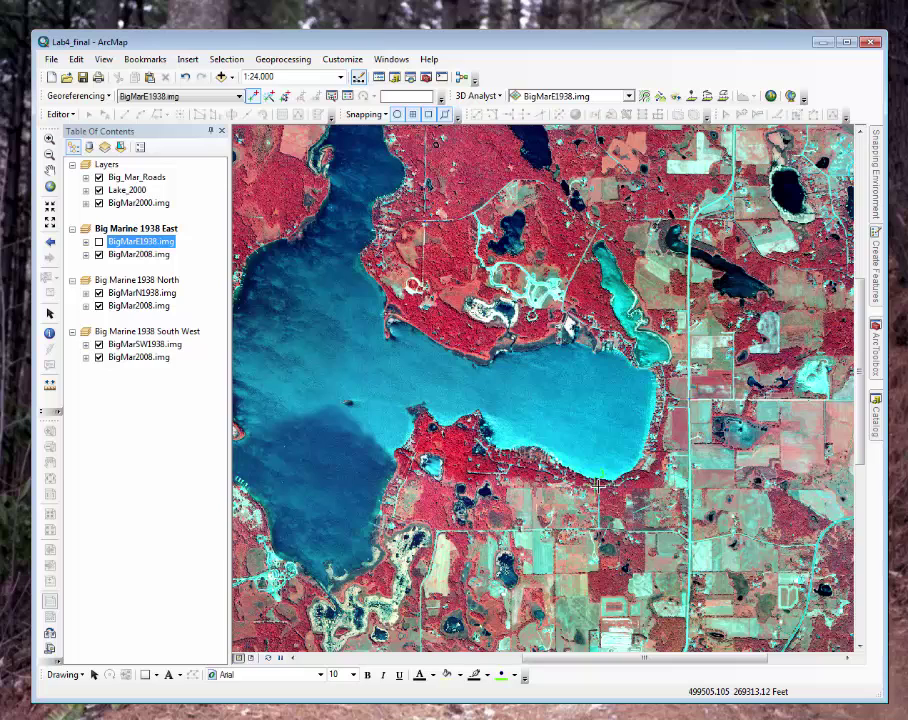
left_click(599, 485)
left_click(98, 241)
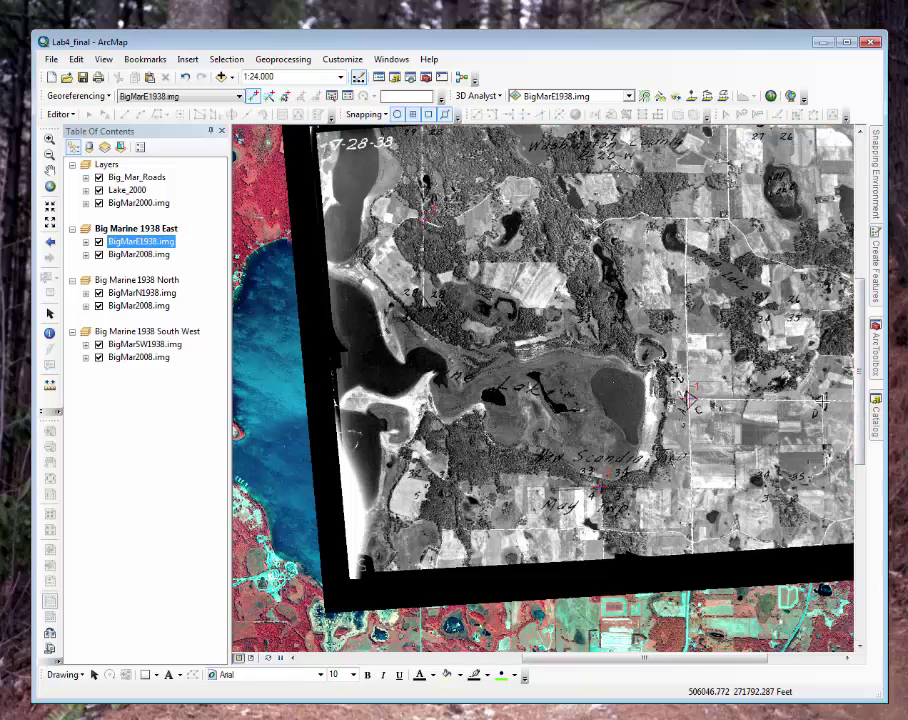
Step: Add a fourth control point linking the road intersection marked D, far east of the lake, on BigMarE1938.img to its match on BigMar2008.img
left_click(820, 401)
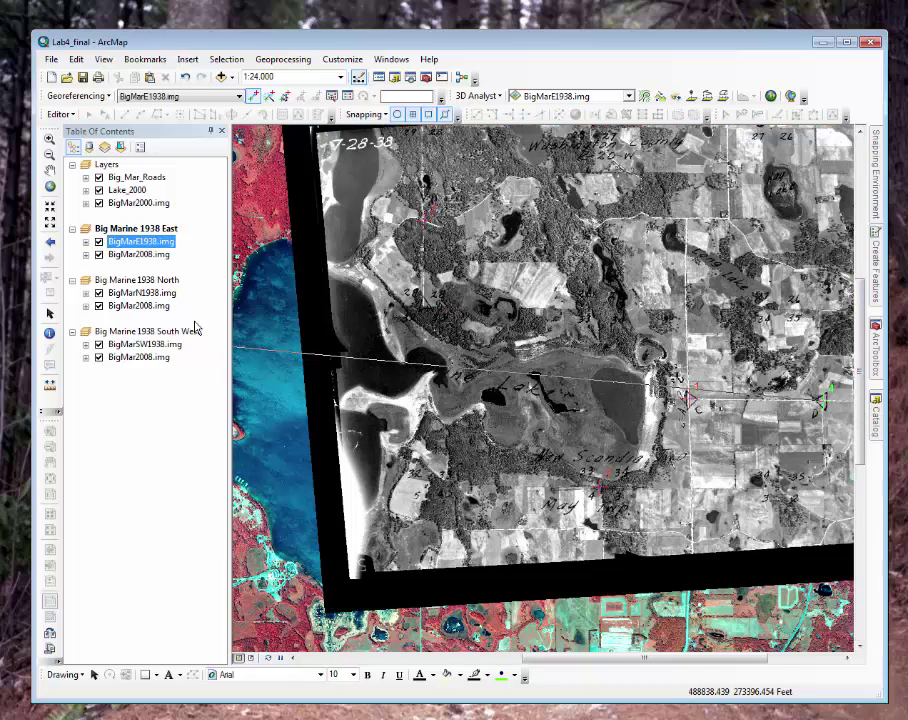
left_click(98, 241)
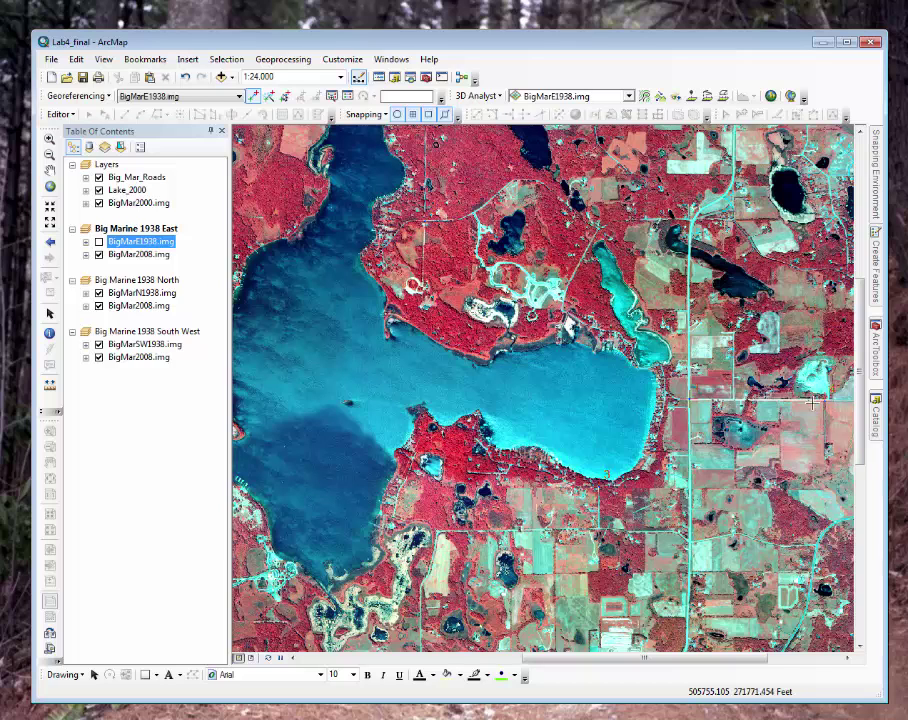
left_click(98, 242)
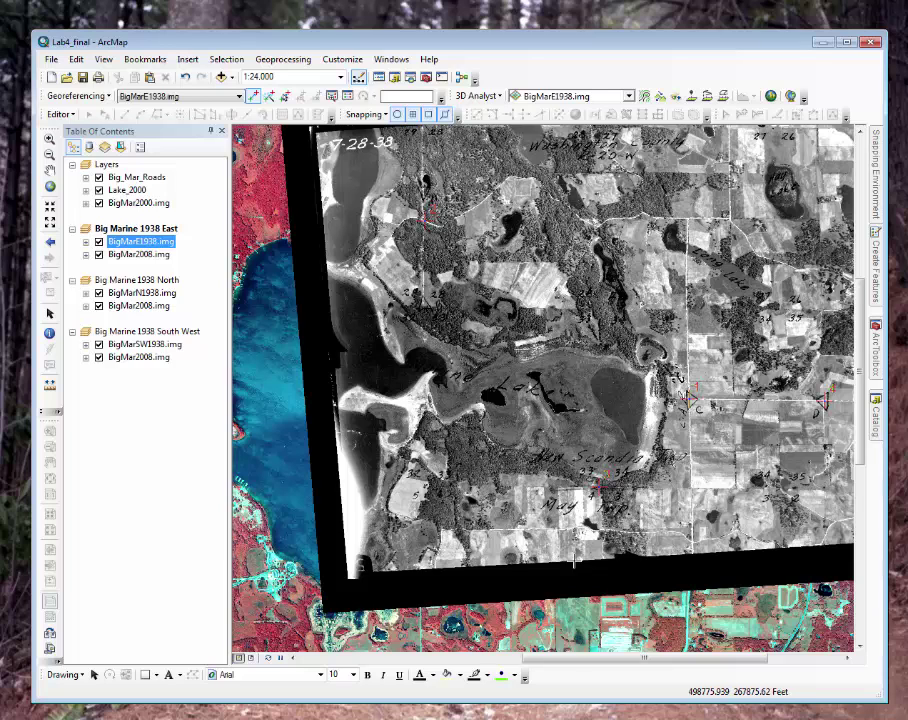
Step: Start rectifying BigMarE1938.img and set the output location to L:\Fall_2011\Data\L4
left_click_drag(587, 665, 622, 663)
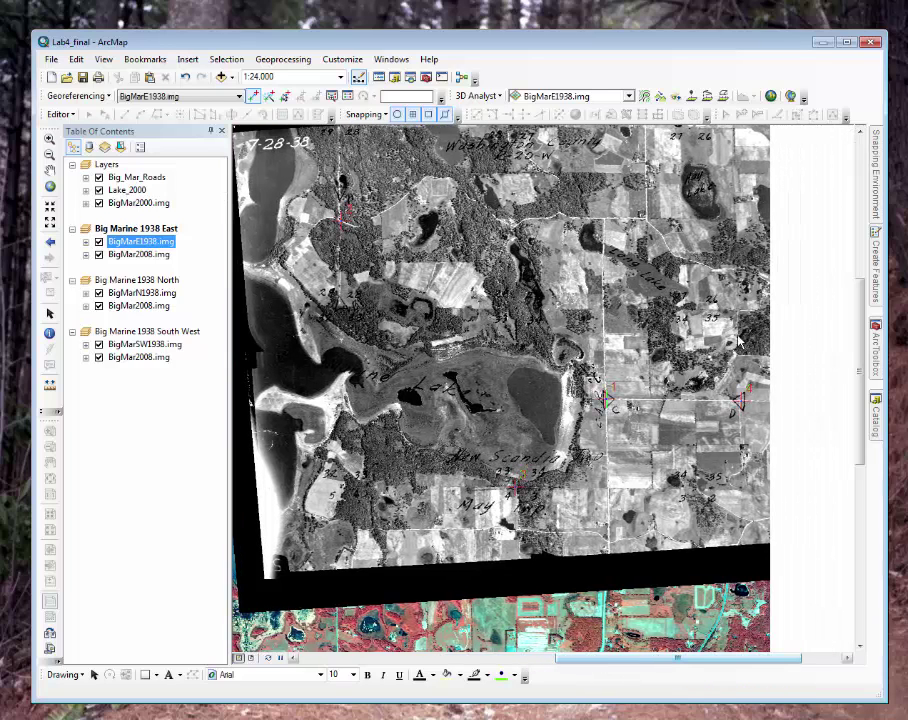
left_click_drag(862, 334, 862, 287)
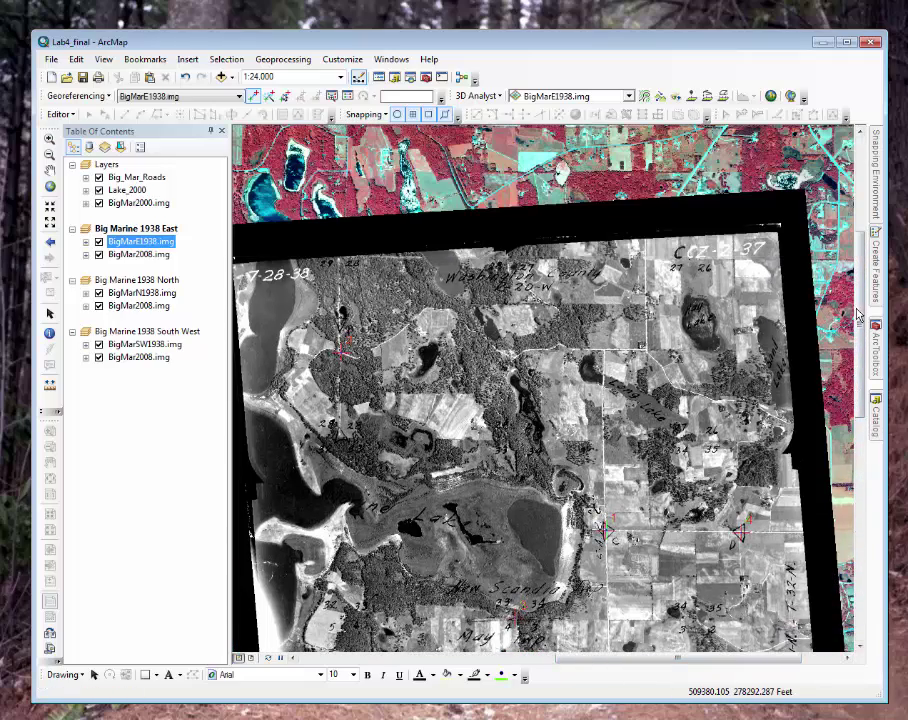
left_click_drag(861, 317, 861, 336)
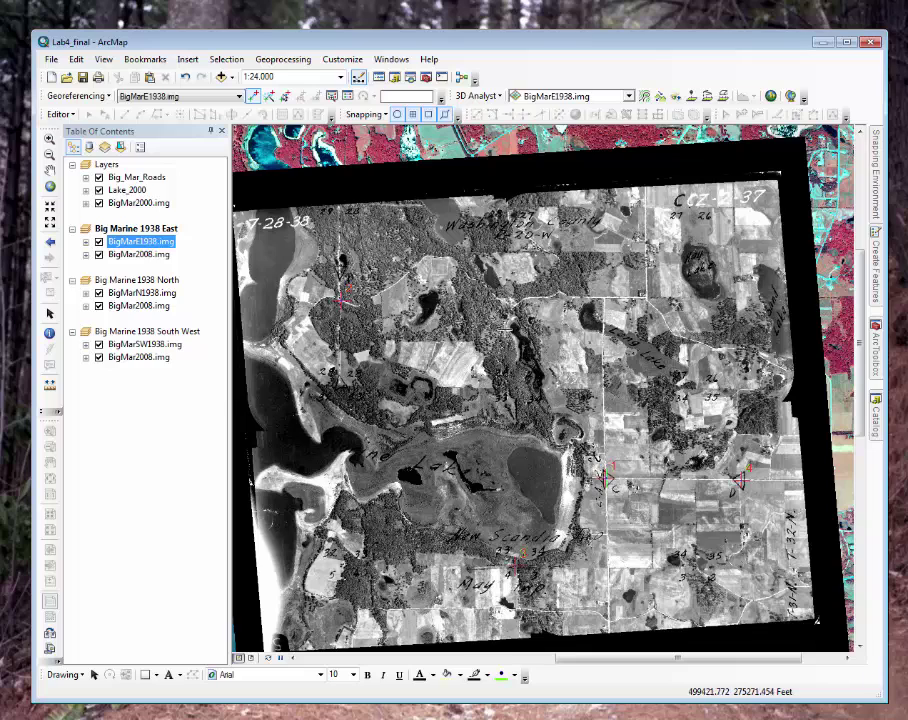
left_click(104, 96)
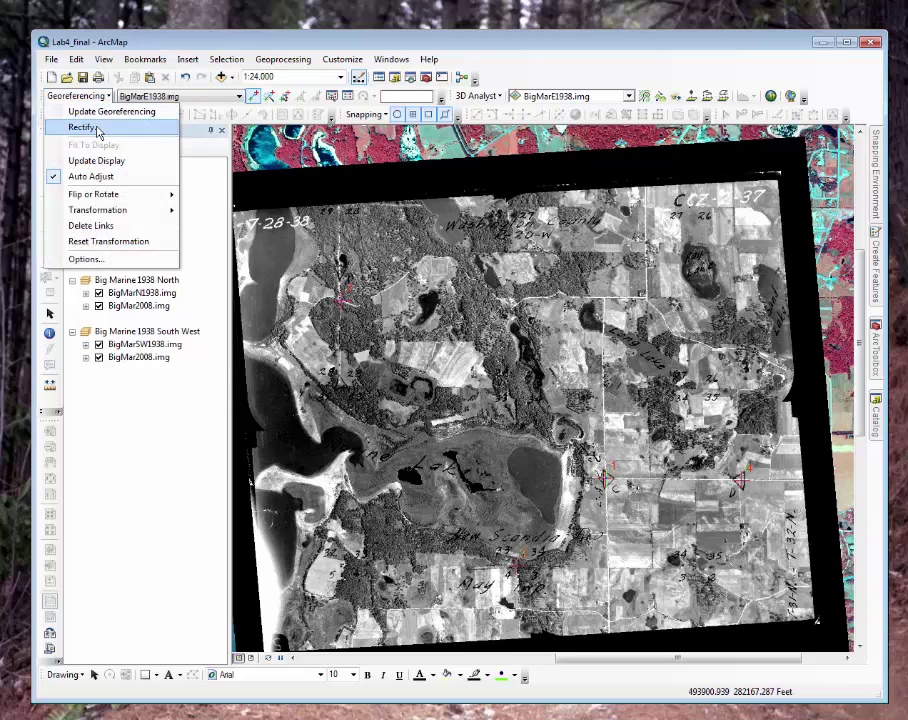
left_click(98, 131)
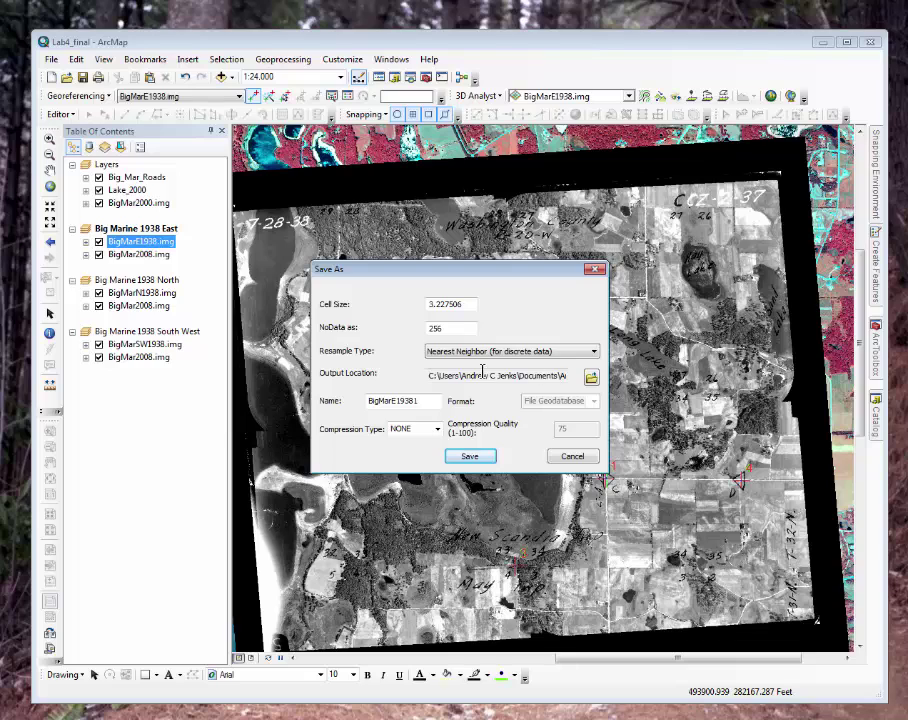
left_click(591, 379)
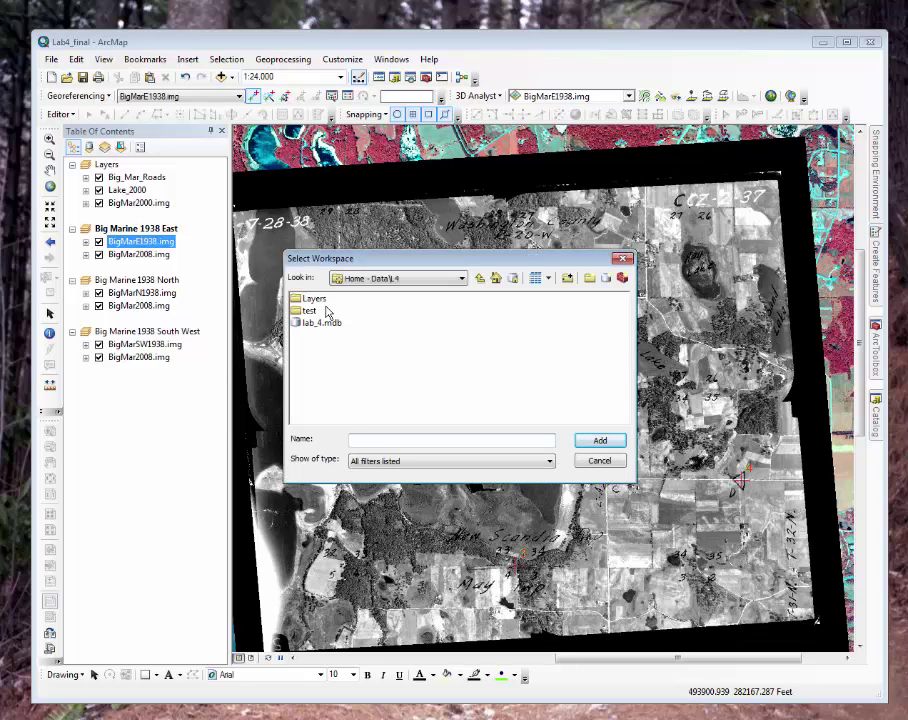
left_click(479, 279)
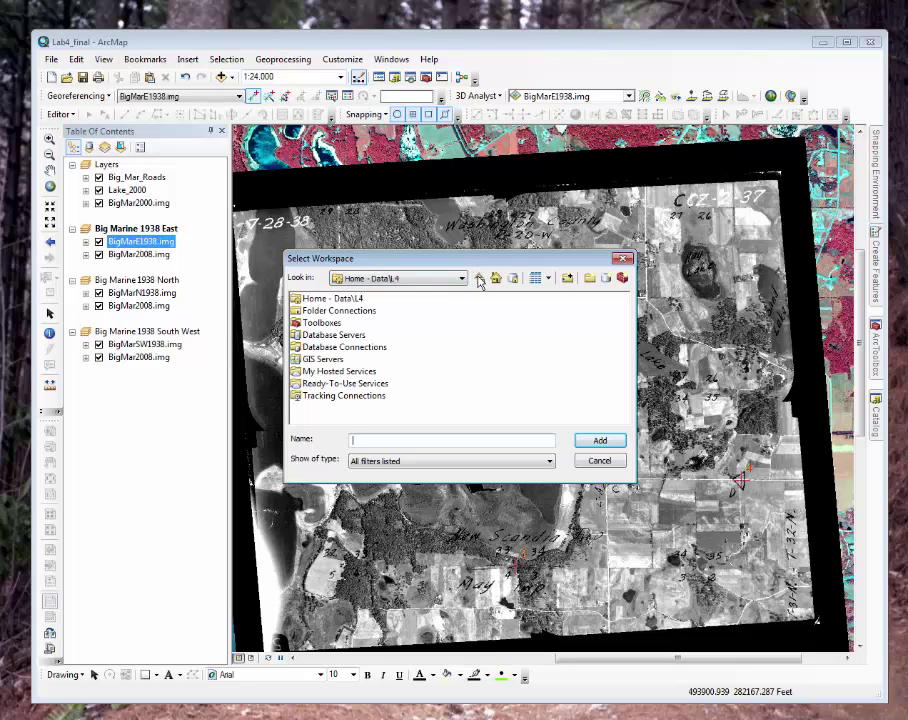
double_click(318, 311)
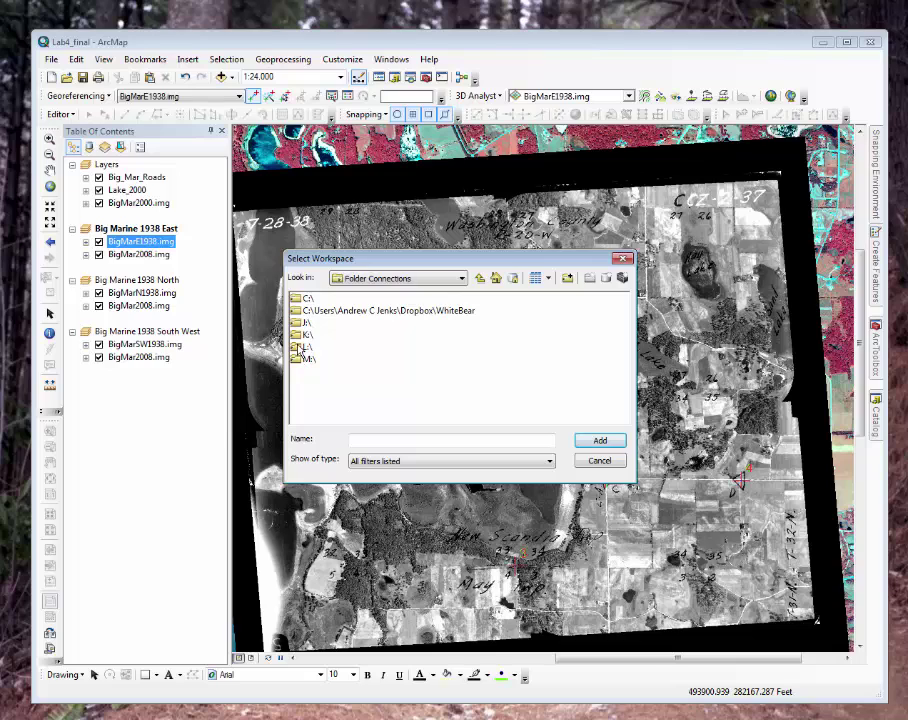
double_click(299, 349)
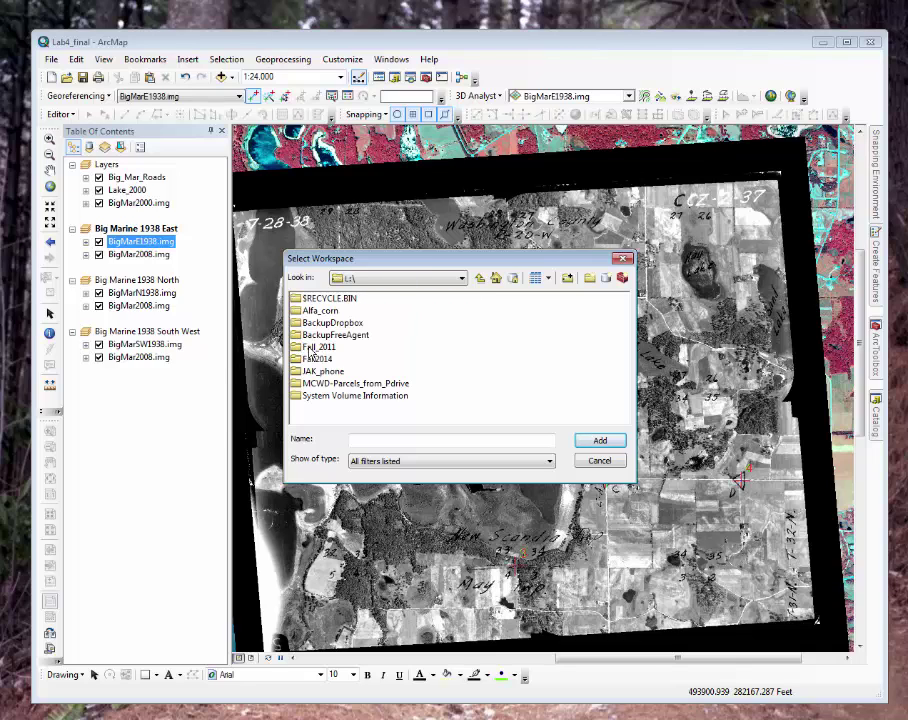
double_click(305, 347)
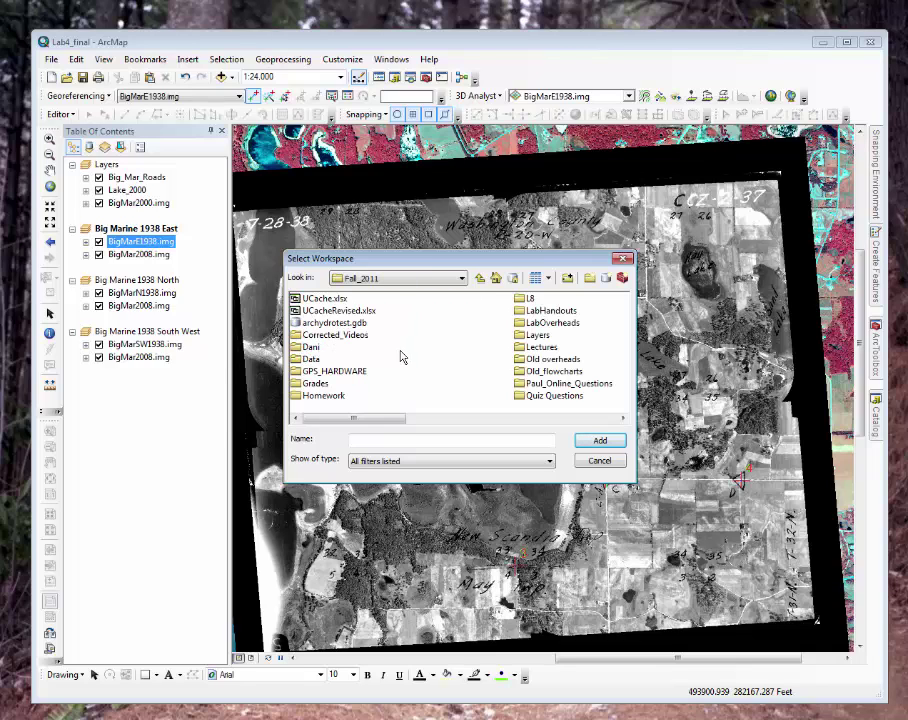
double_click(312, 359)
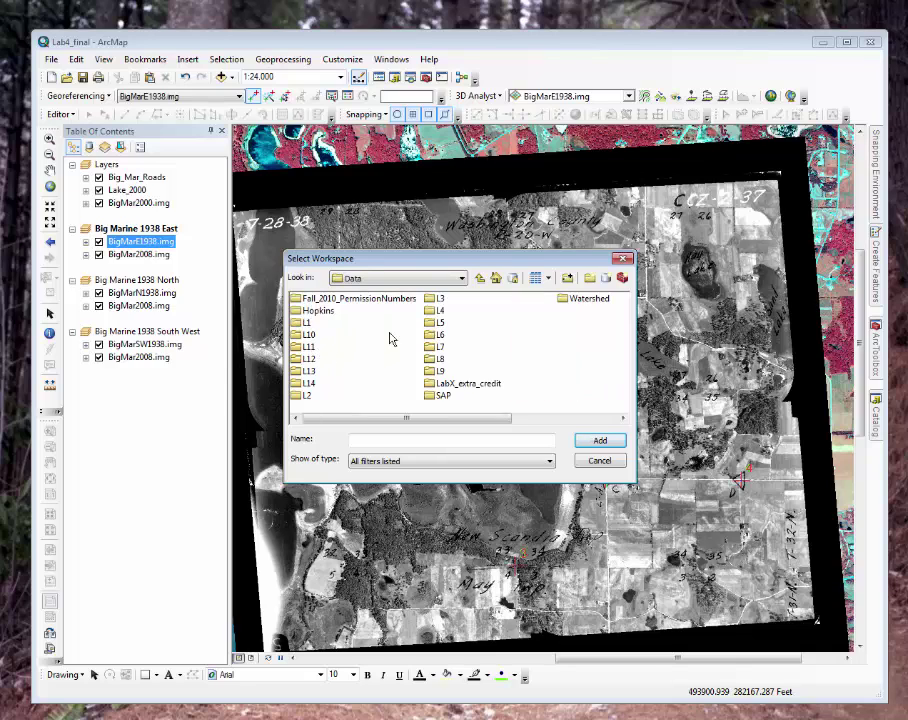
left_click(440, 310)
left_click(600, 440)
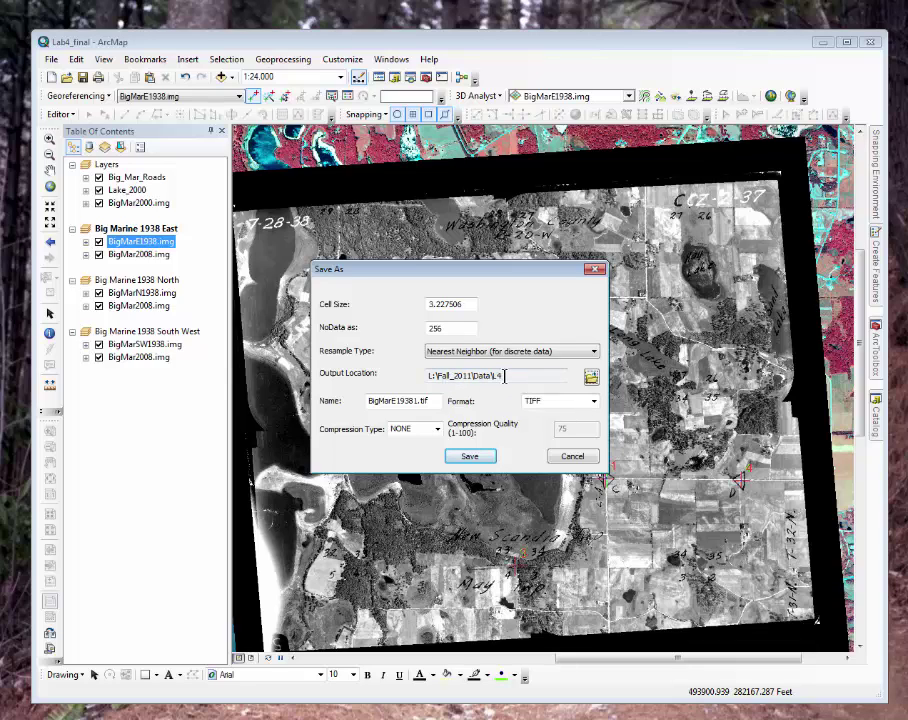
Step: Set the rectified image's format to IMAGINE Image and its name to BigMarE1938R.img
left_click(571, 404)
left_click(594, 401)
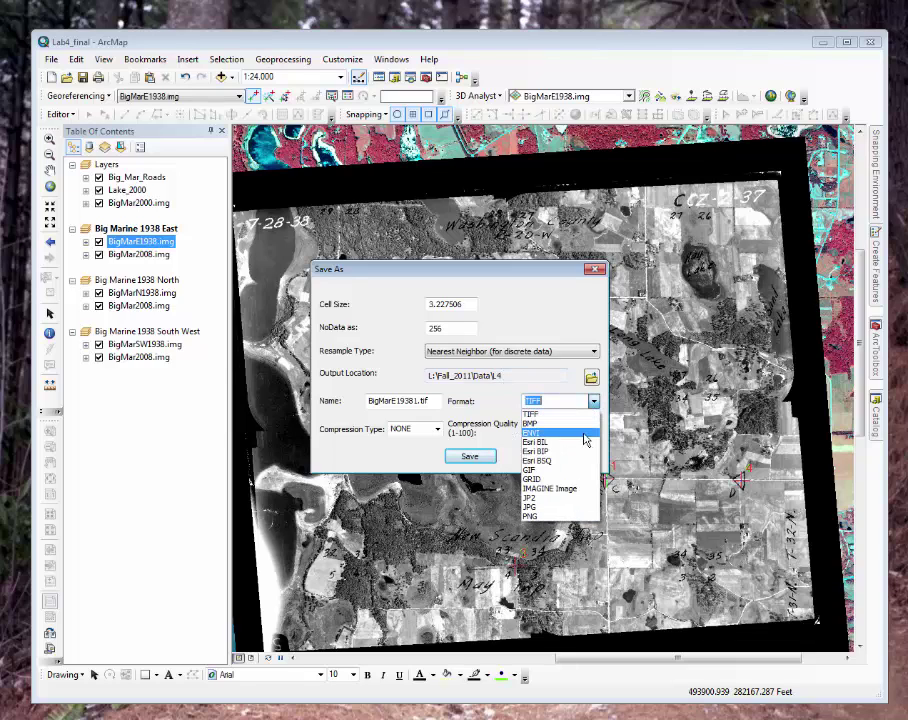
left_click(566, 490)
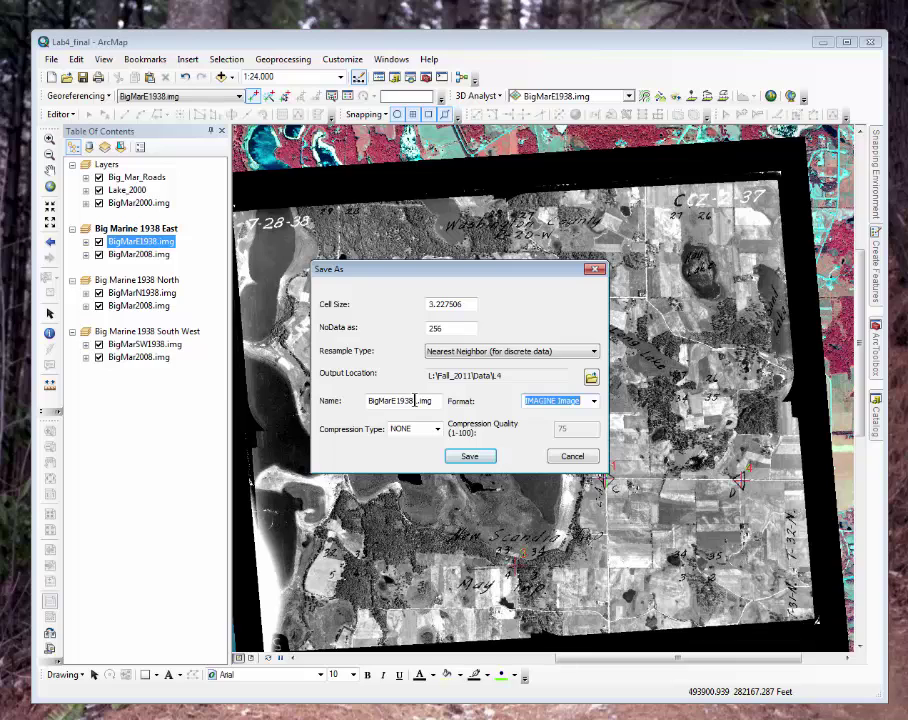
left_click_drag(415, 400, 339, 387)
type("R")
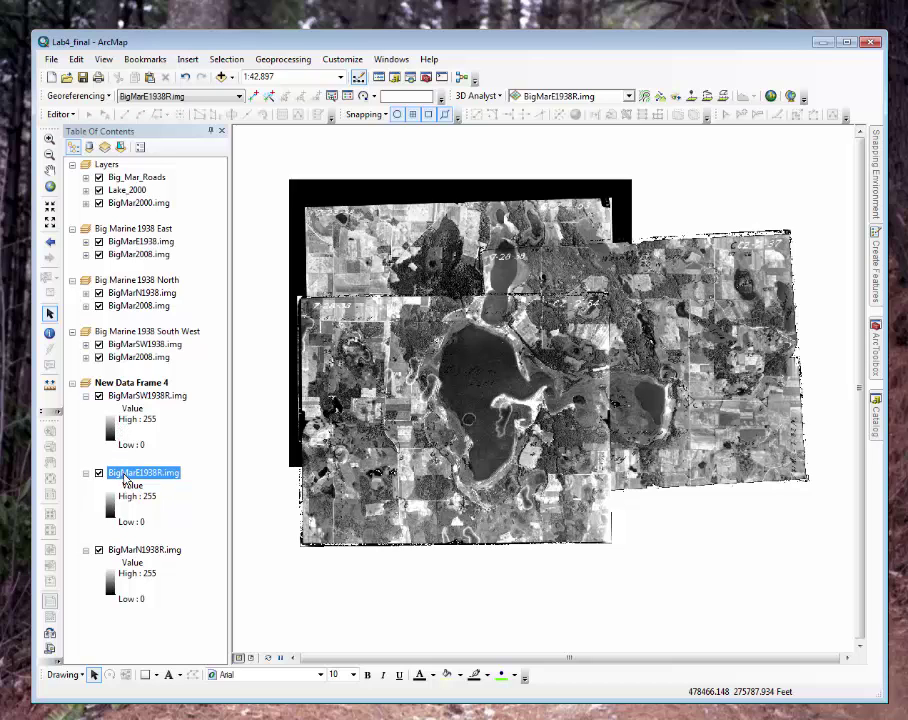
Step: Display the background value 0 of BigMarN1938R.img with no color in its stretched symbology
right_click(128, 552)
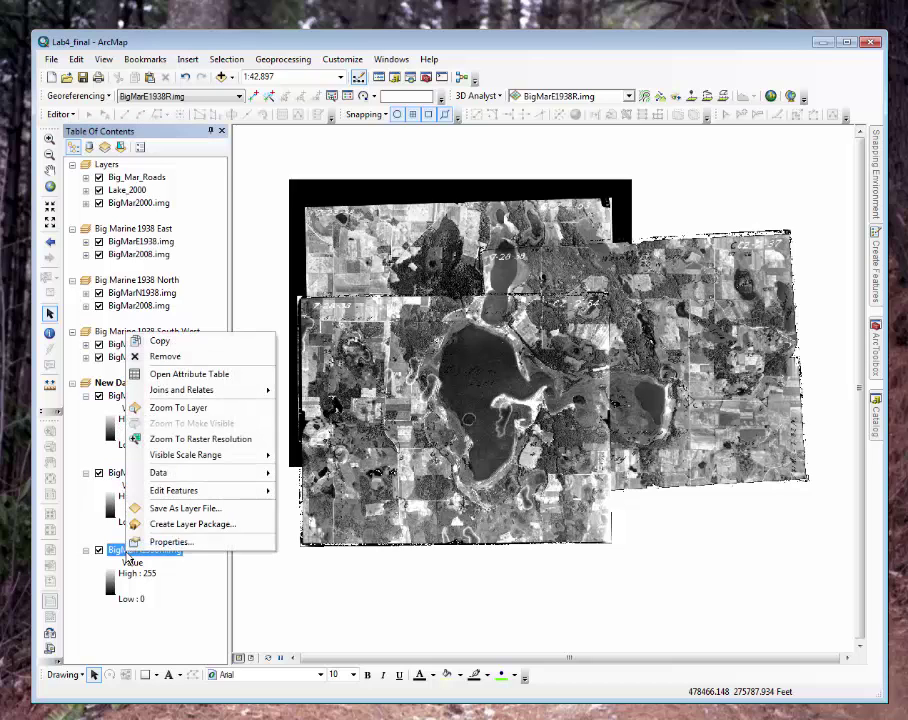
left_click(170, 541)
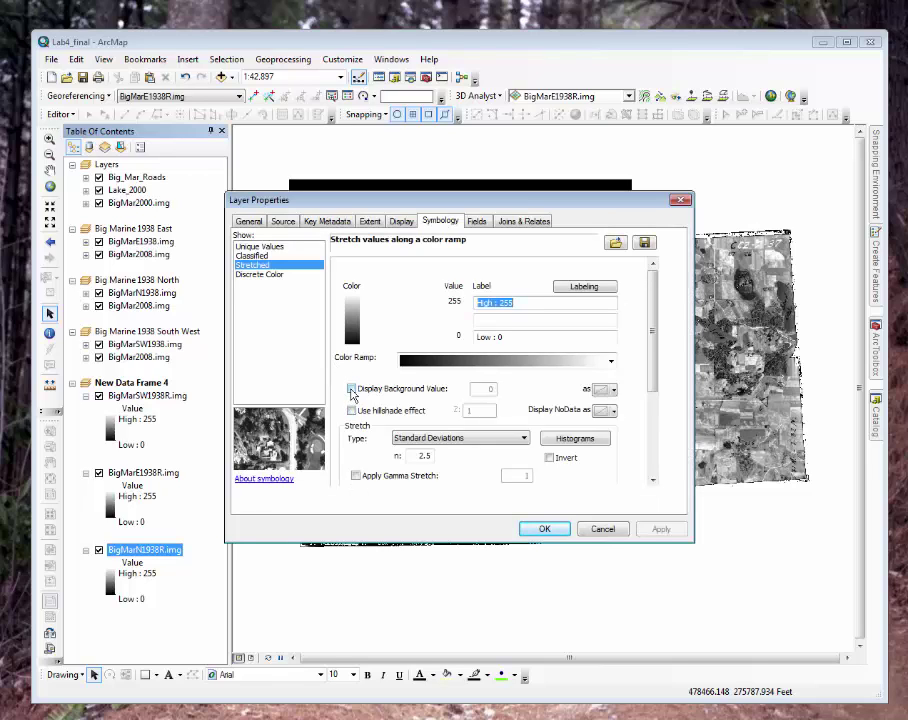
left_click(351, 389)
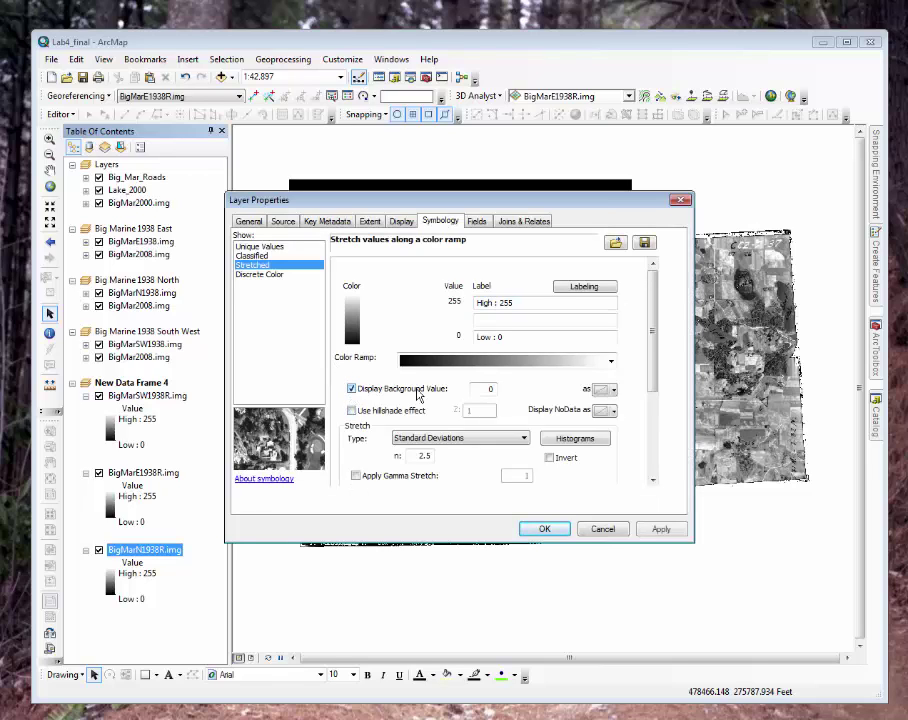
left_click(612, 391)
left_click(615, 402)
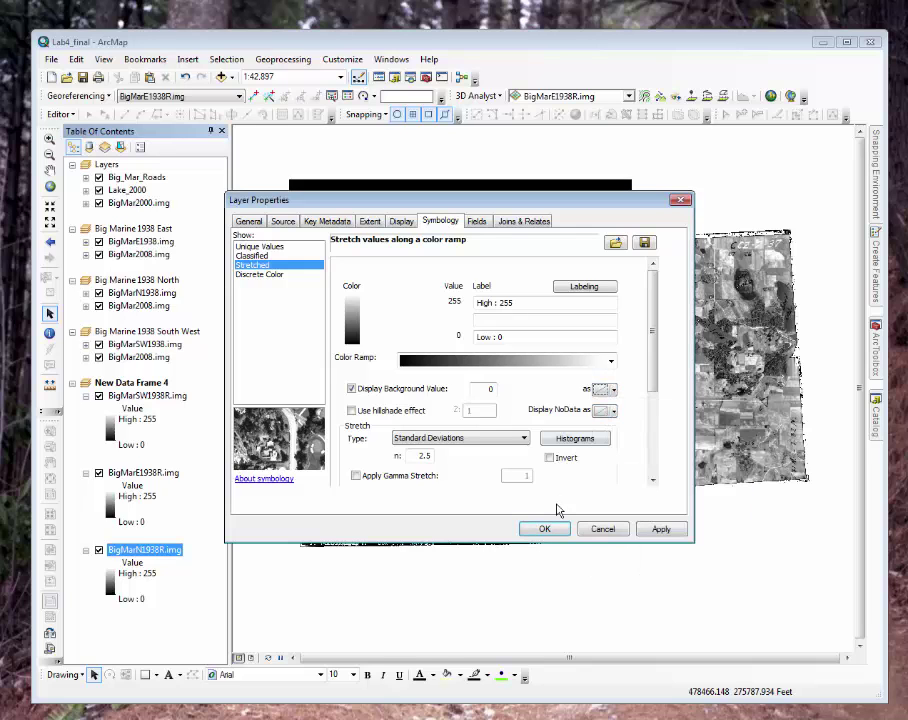
left_click(658, 529)
left_click(549, 529)
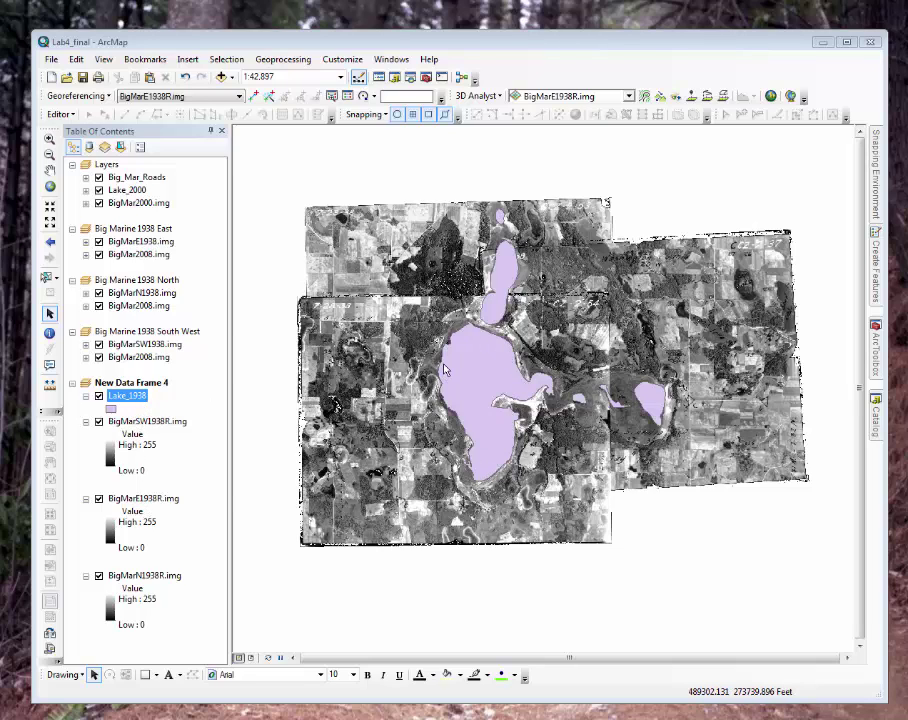
Step: Compare Lake_1938 with the photos beneath it and copy the layer into the Layers data frame, directly above Lake_2000
left_click(99, 396)
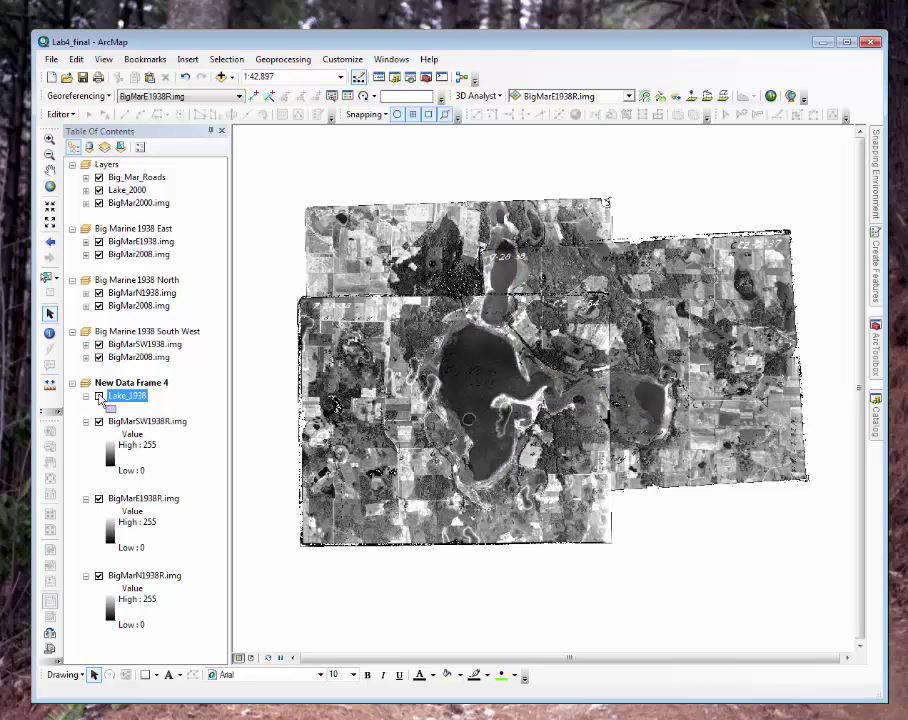
left_click(99, 396)
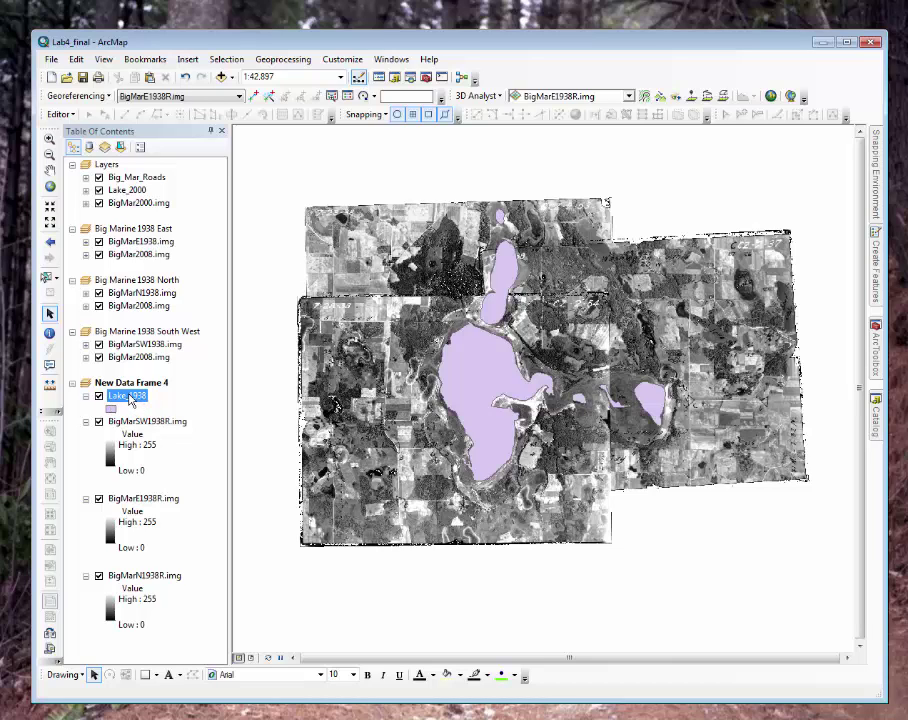
left_click_drag(128, 400, 134, 193)
left_click_drag(135, 192, 135, 190)
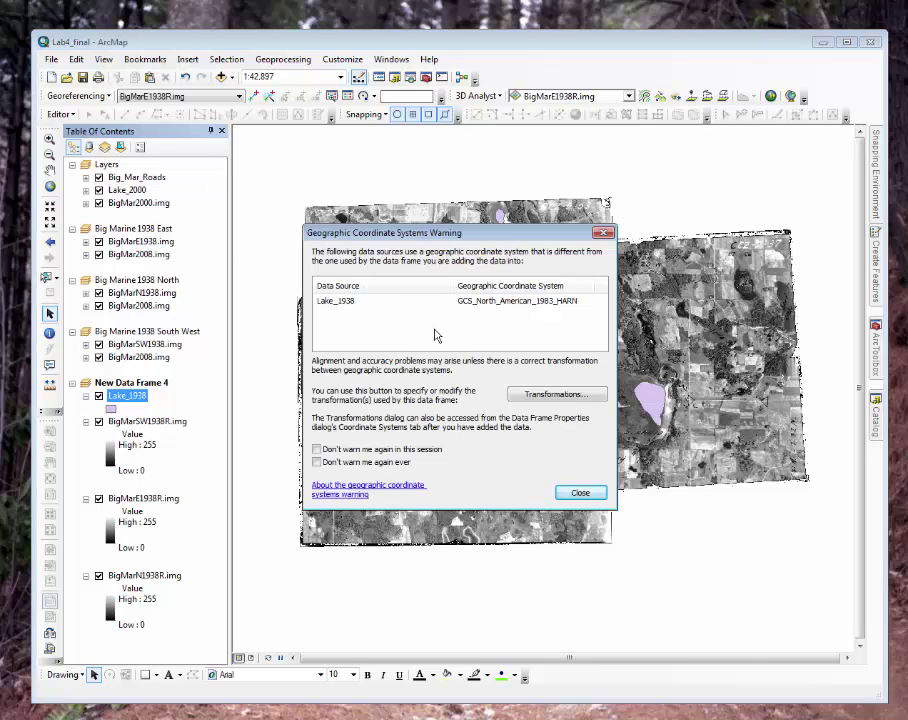
left_click(579, 495)
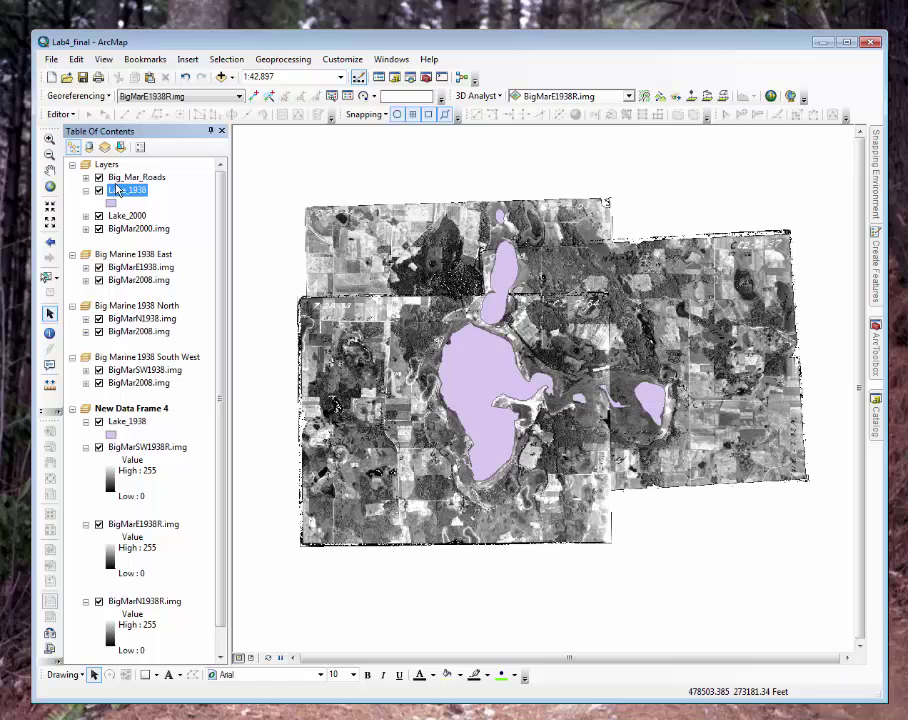
Step: Remove the Big Marine 1938 East, Big Marine 1938 North, Big Marine 1938 South West and New Data Frame 4 data frames
right_click(117, 256)
left_click(128, 340)
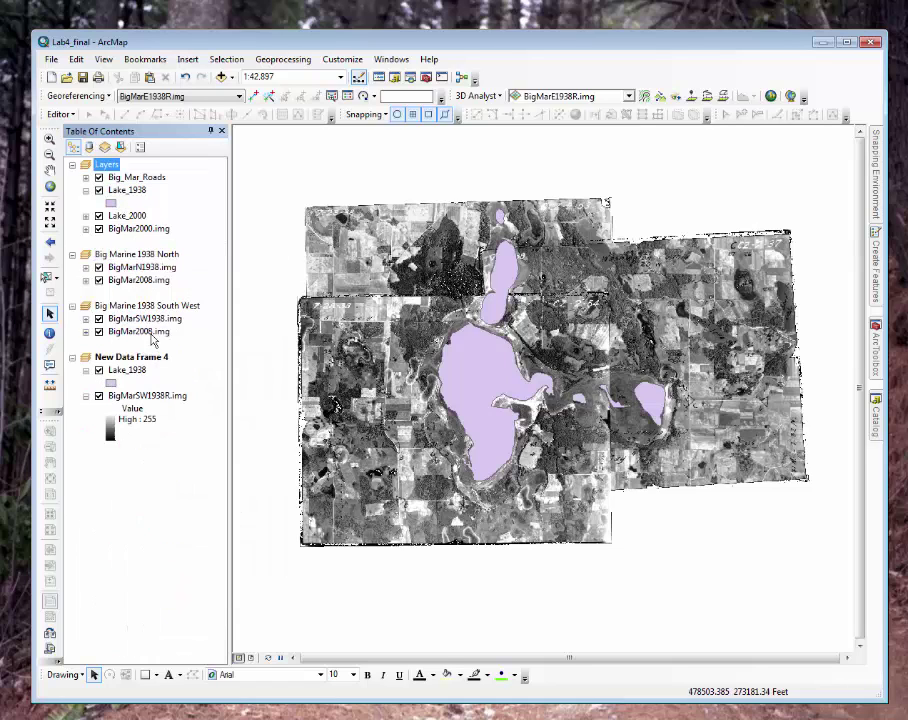
right_click(138, 257)
left_click(162, 341)
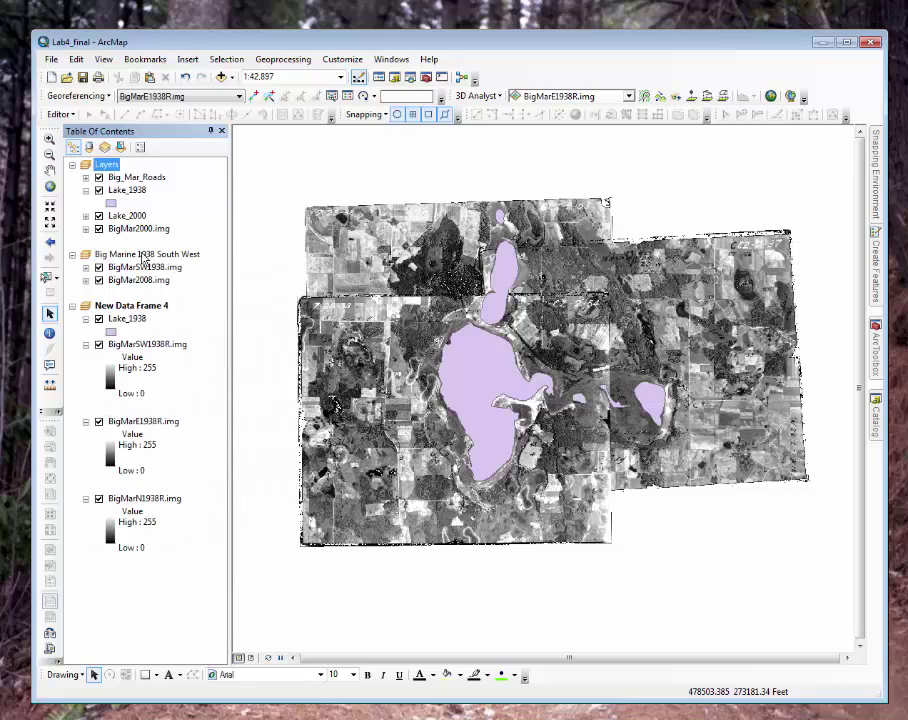
right_click(146, 255)
left_click(150, 340)
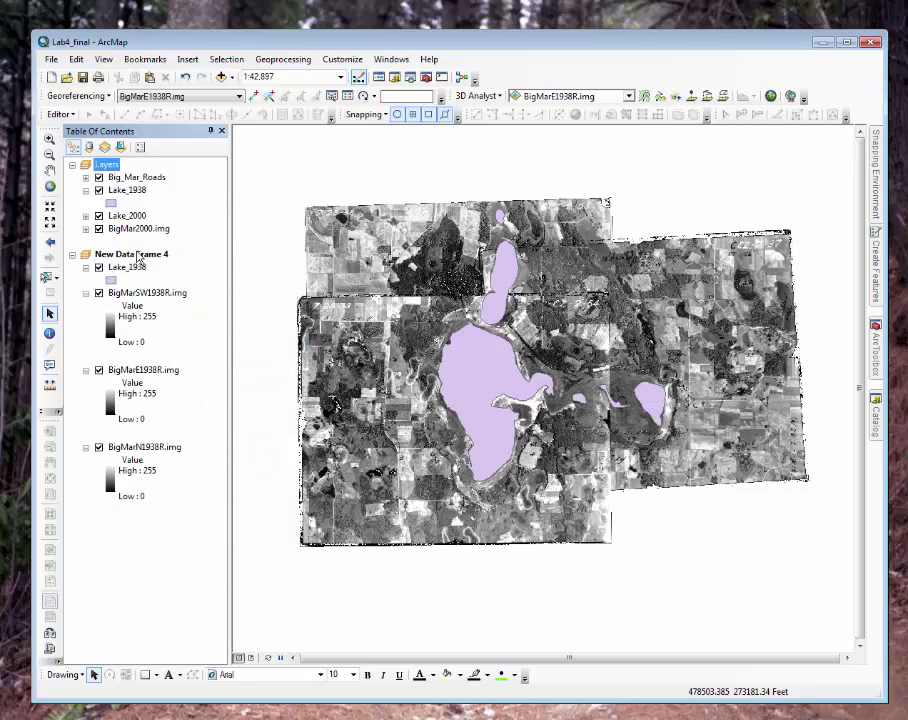
right_click(138, 258)
left_click(164, 338)
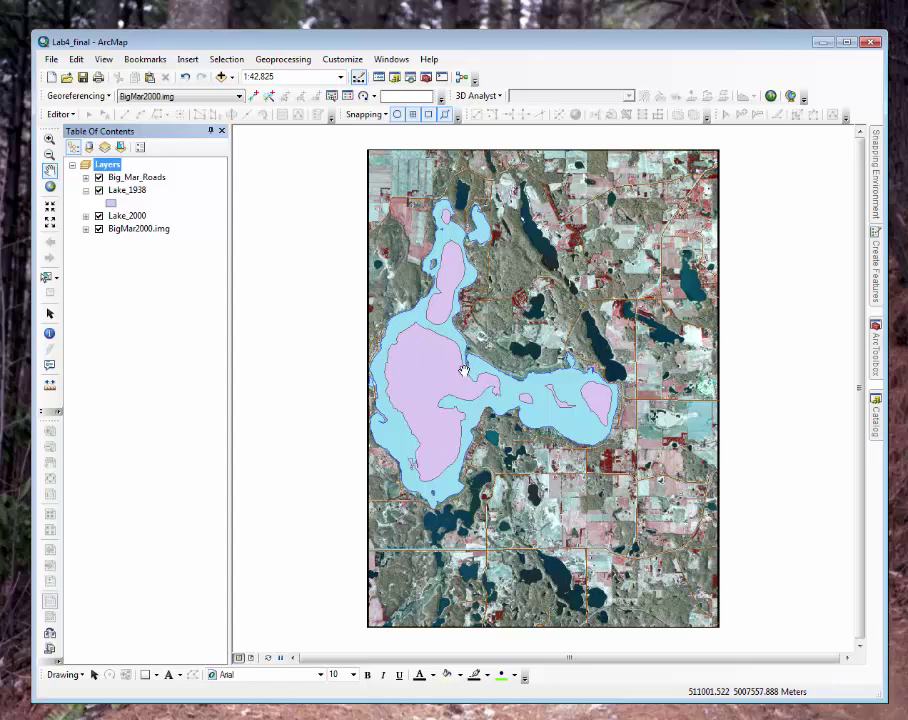
Step: Switch the map to layout view and fit the Layers data to its full extent on the page
left_click(252, 658)
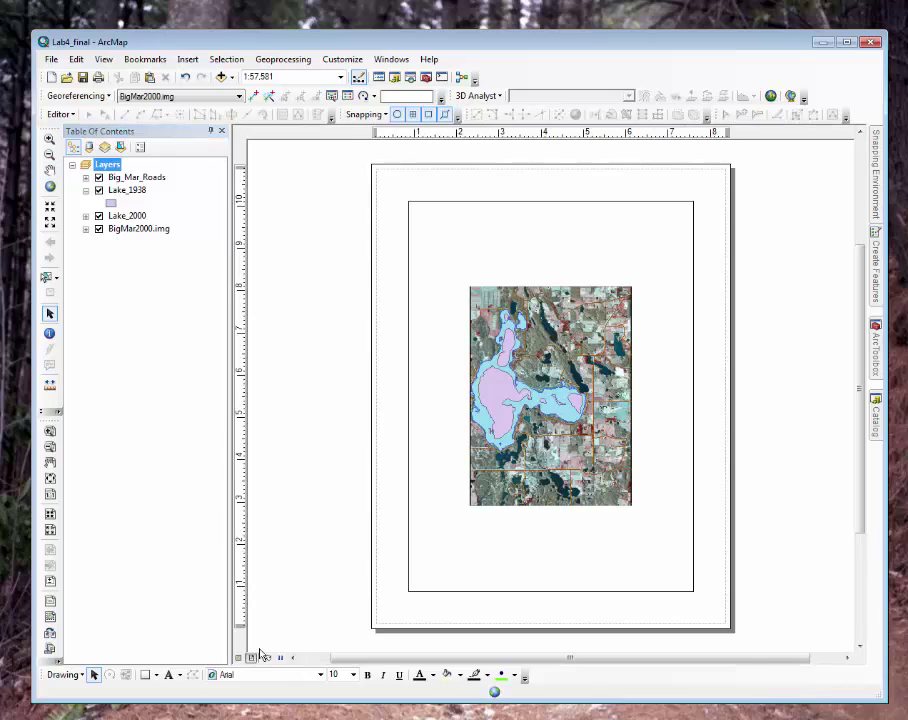
left_click(49, 186)
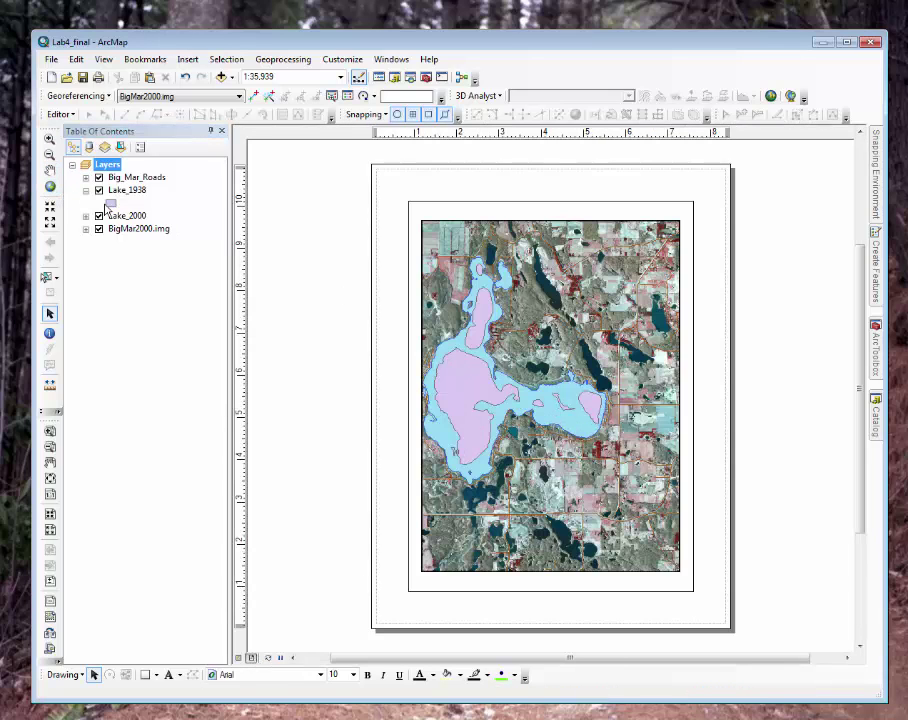